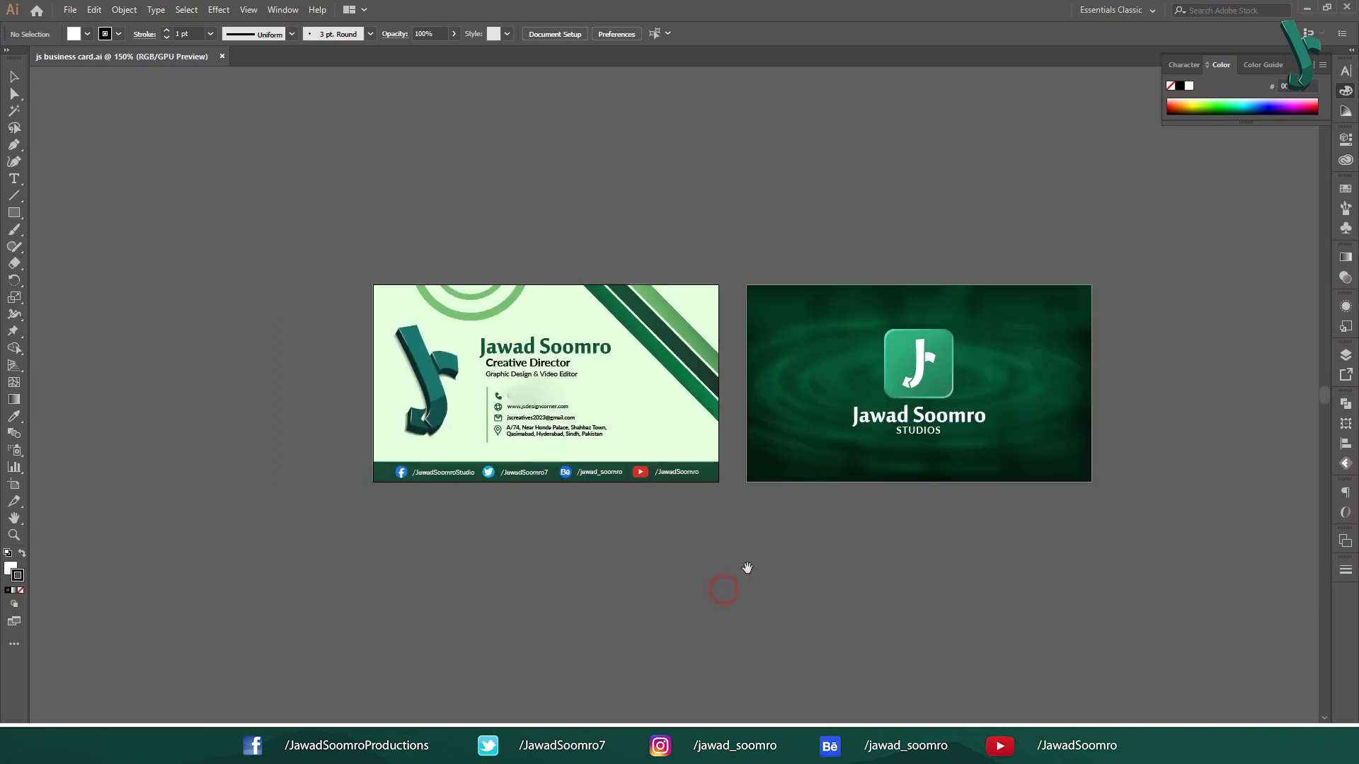
- Search Google for 'generate qr code online' and open the first sponsored ME-QR result
key("ctrl+plus")
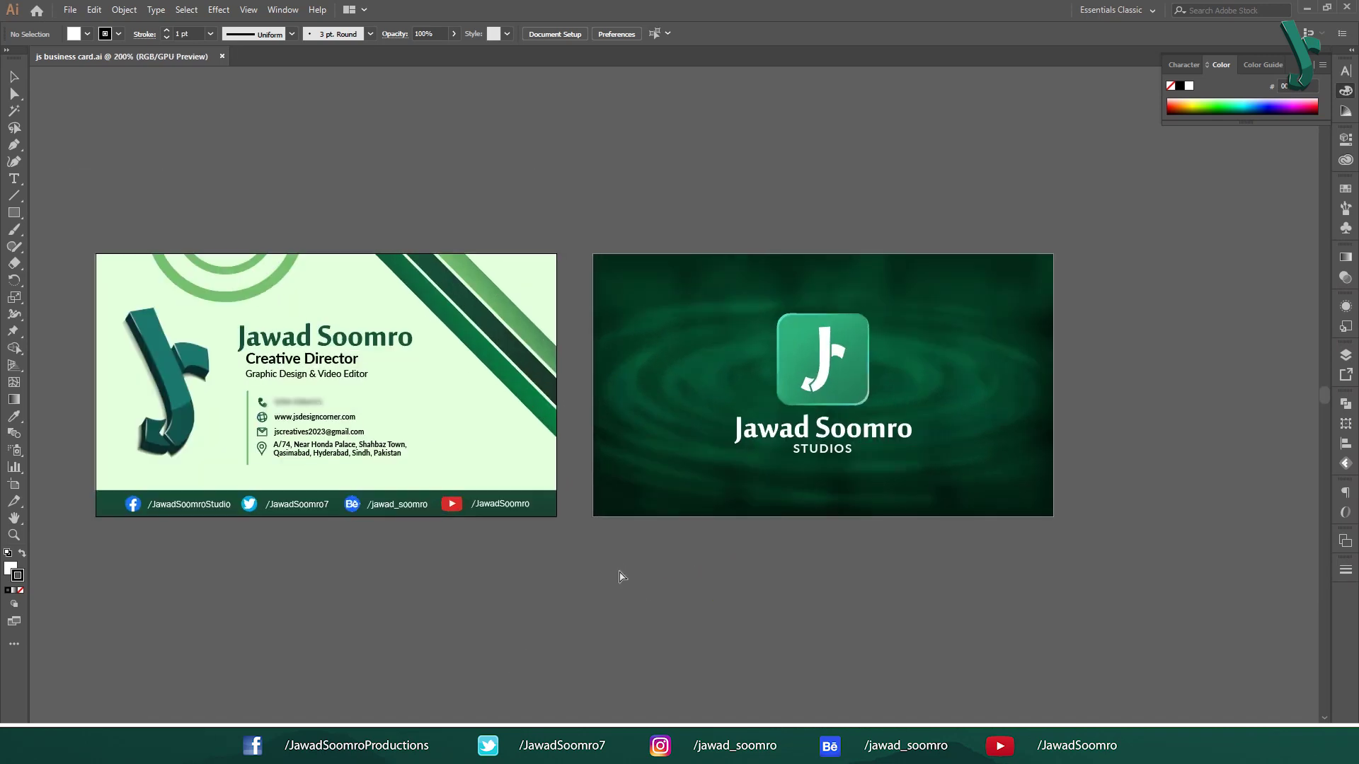
key("ctrl+minus")
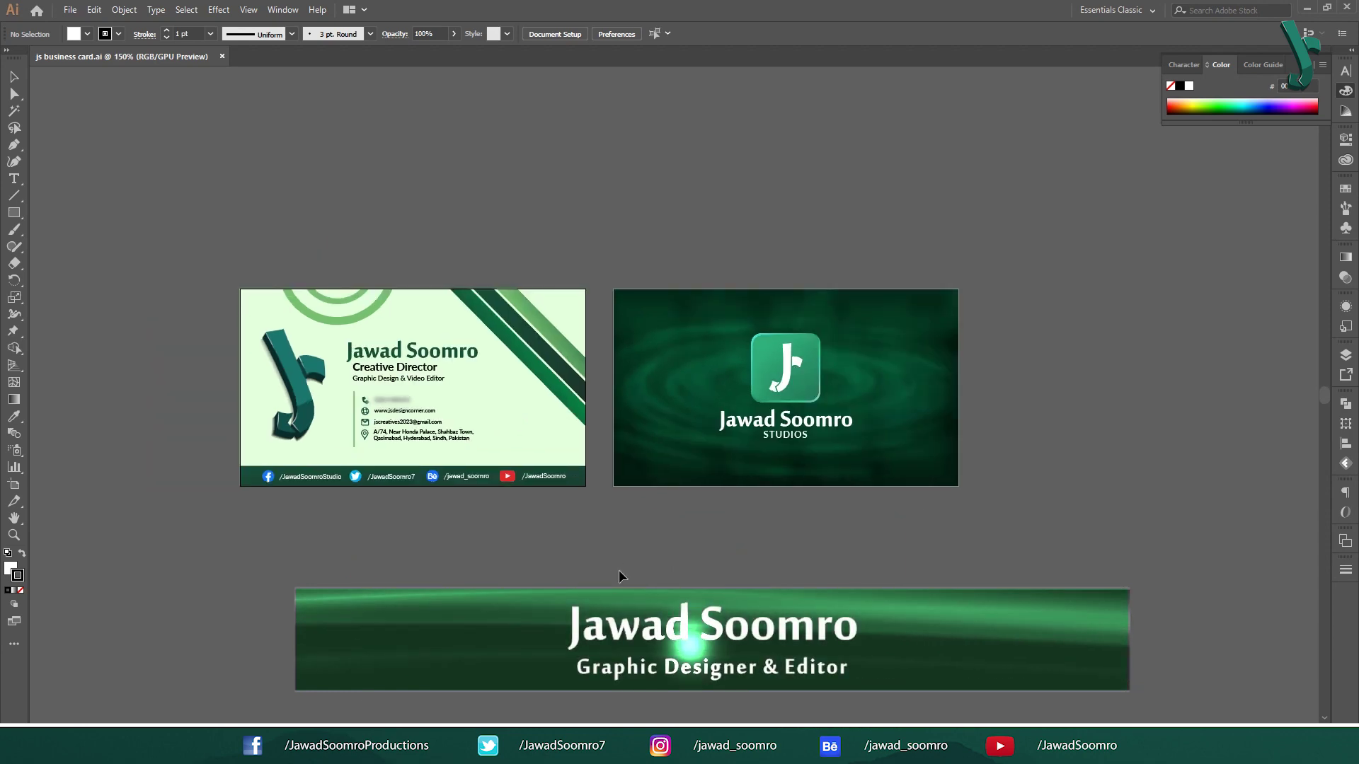
key("ctrl+plus")
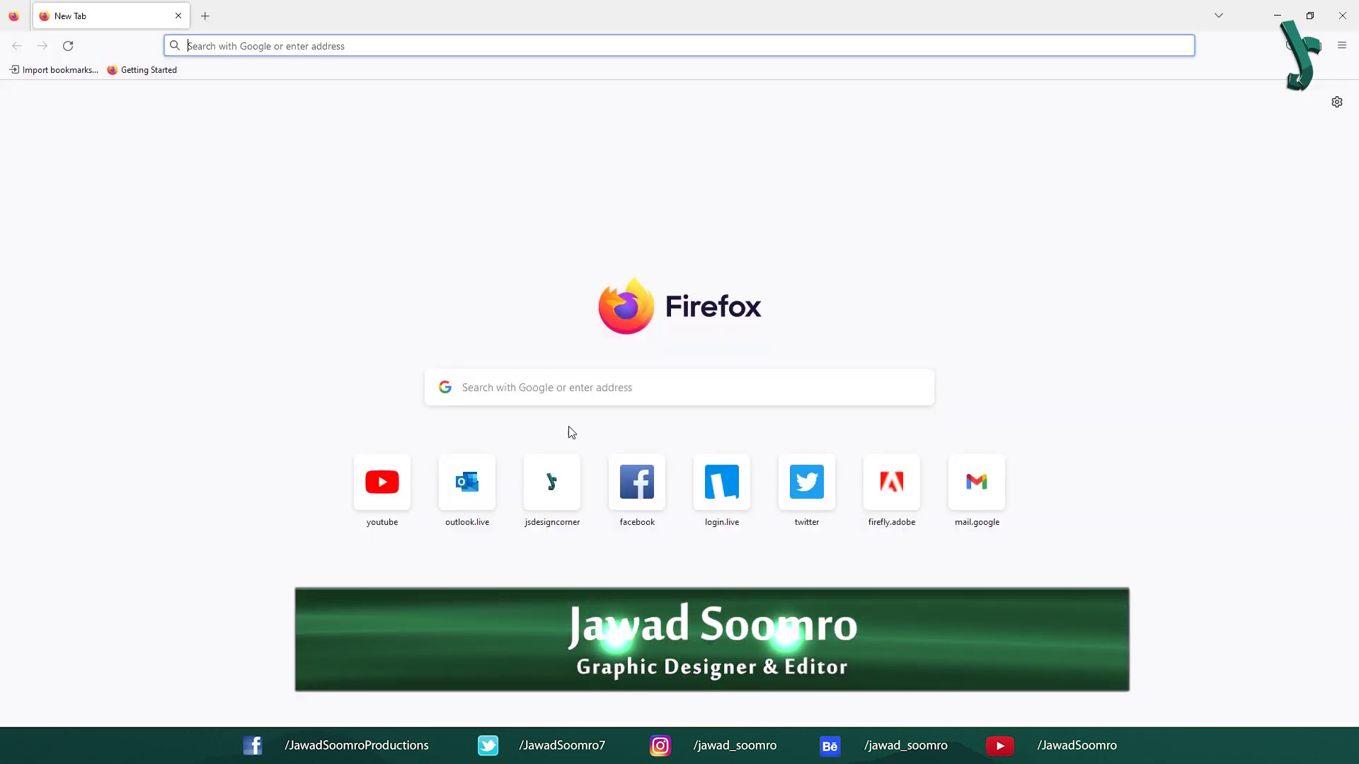
left_click(569, 388)
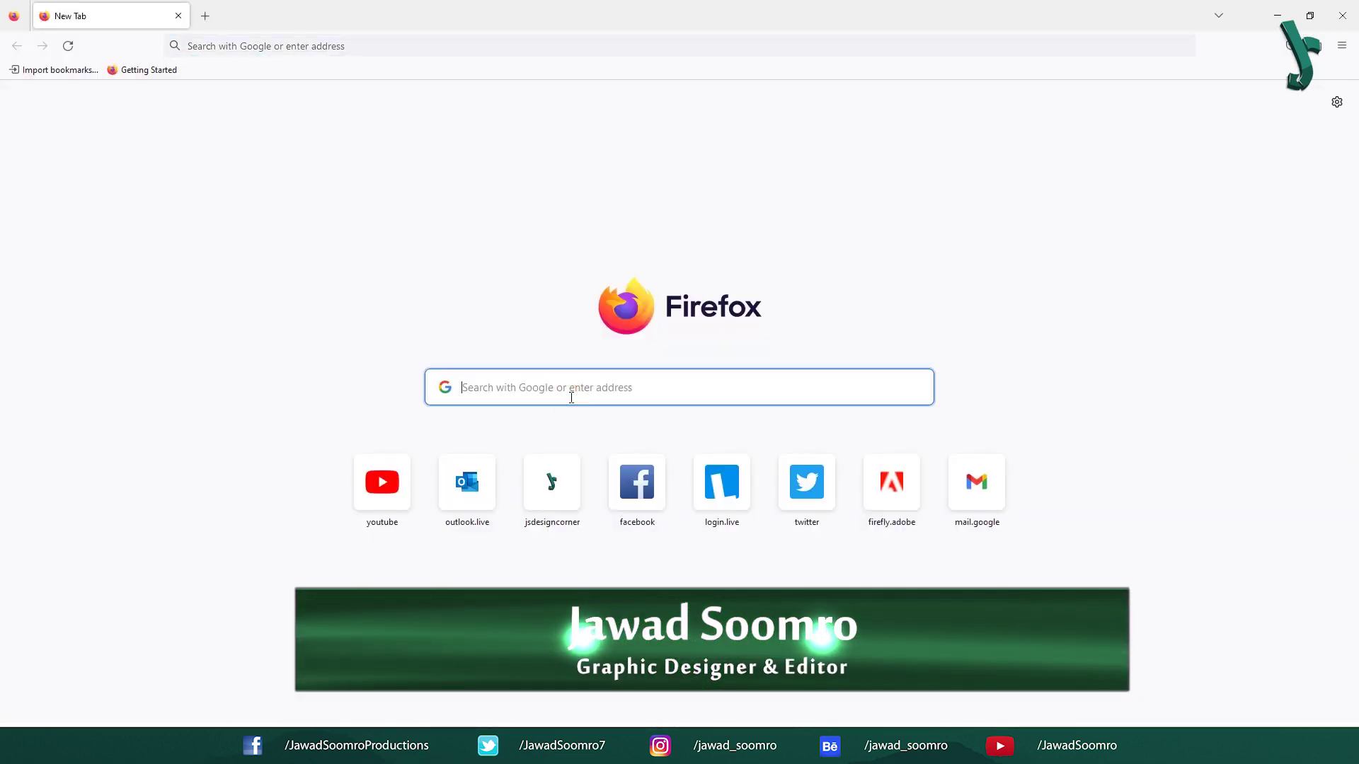
type("Gewn")
key("BackSpace")
key("BackSpace")
key("BackSpace")
type("generate qr")
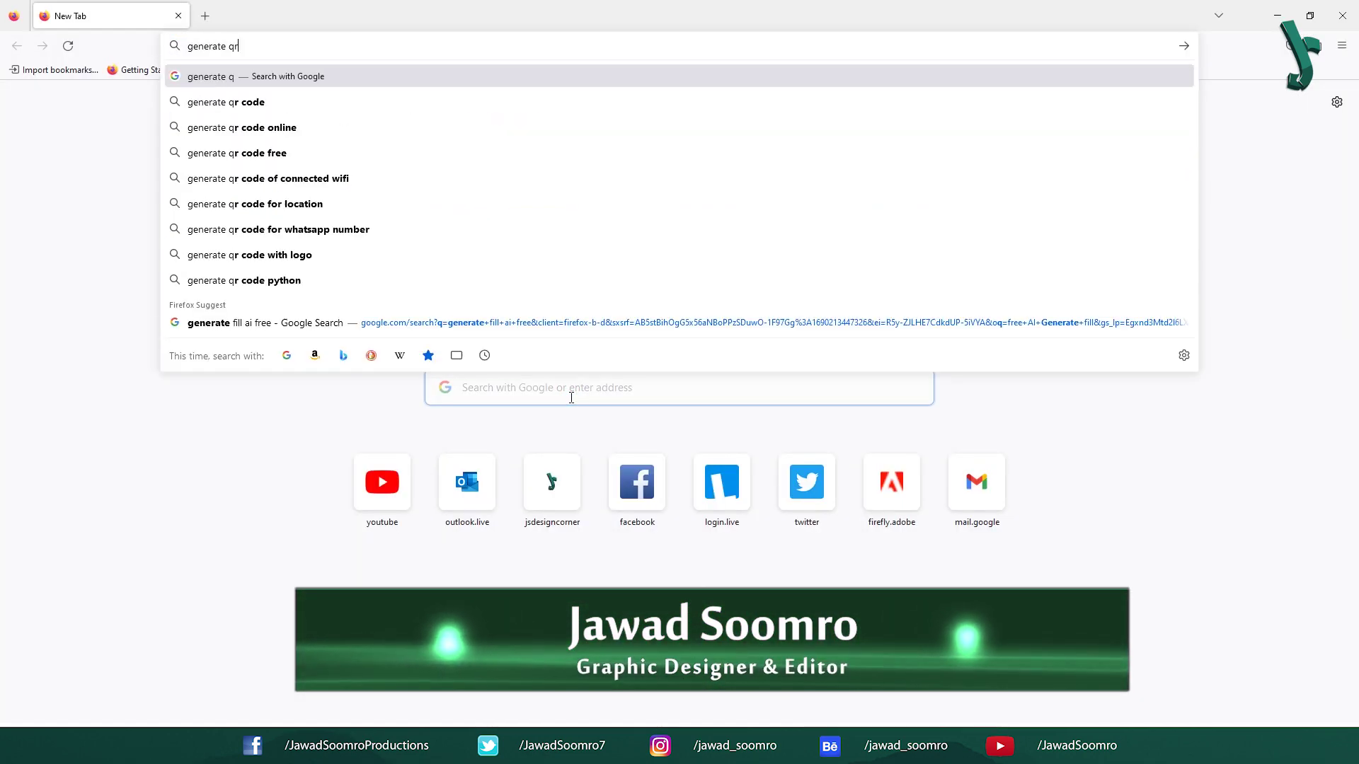
type(" code online")
key("Return")
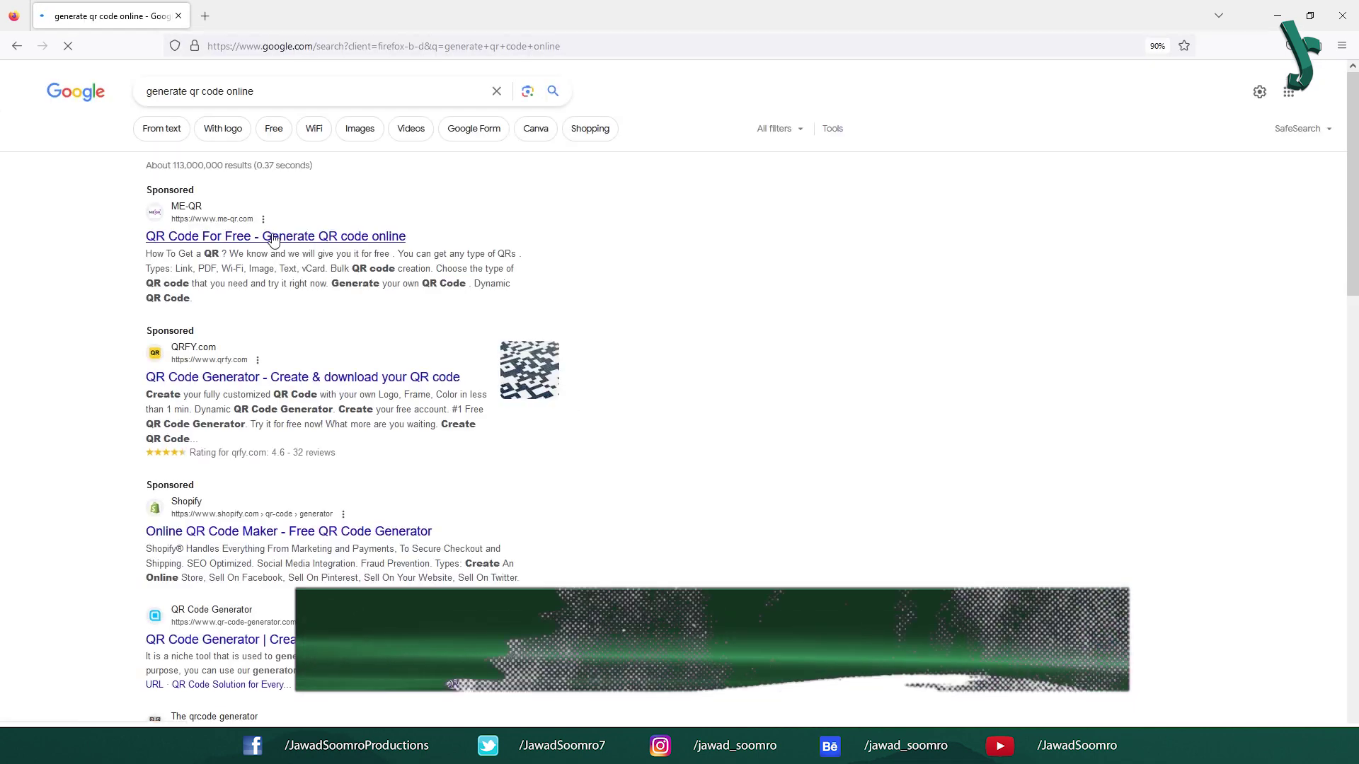
left_click(276, 237)
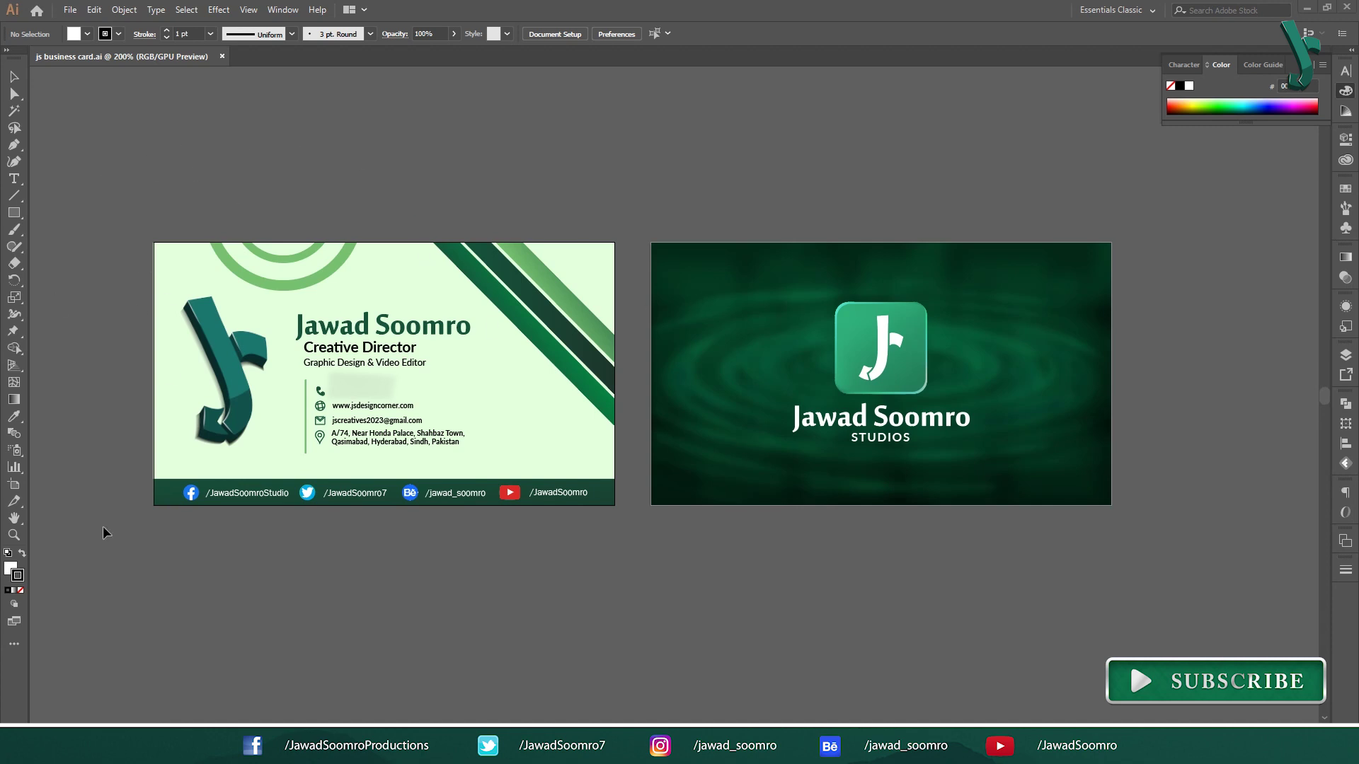
- Browse Illustrator's Effect and Edit menus without changes, then bring up the Start menu
left_click(218, 9)
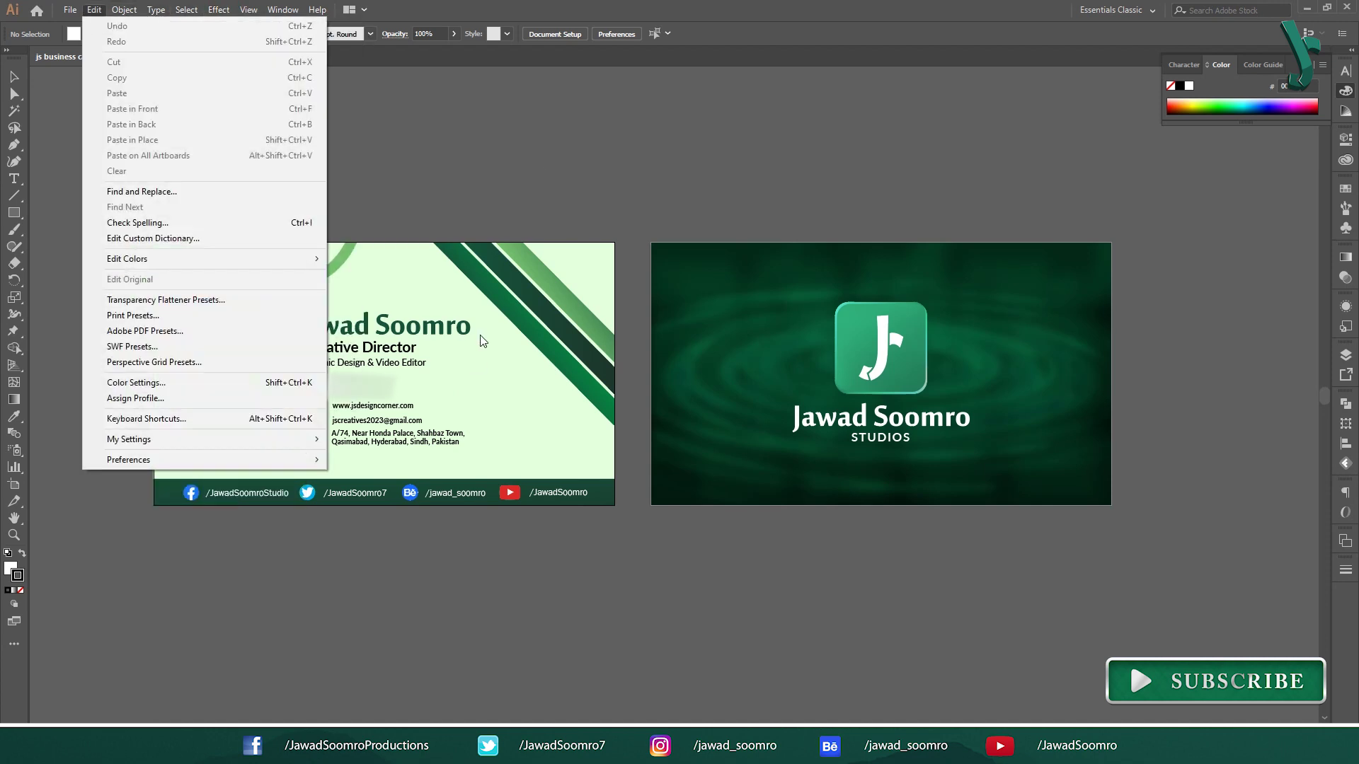
left_click(544, 165)
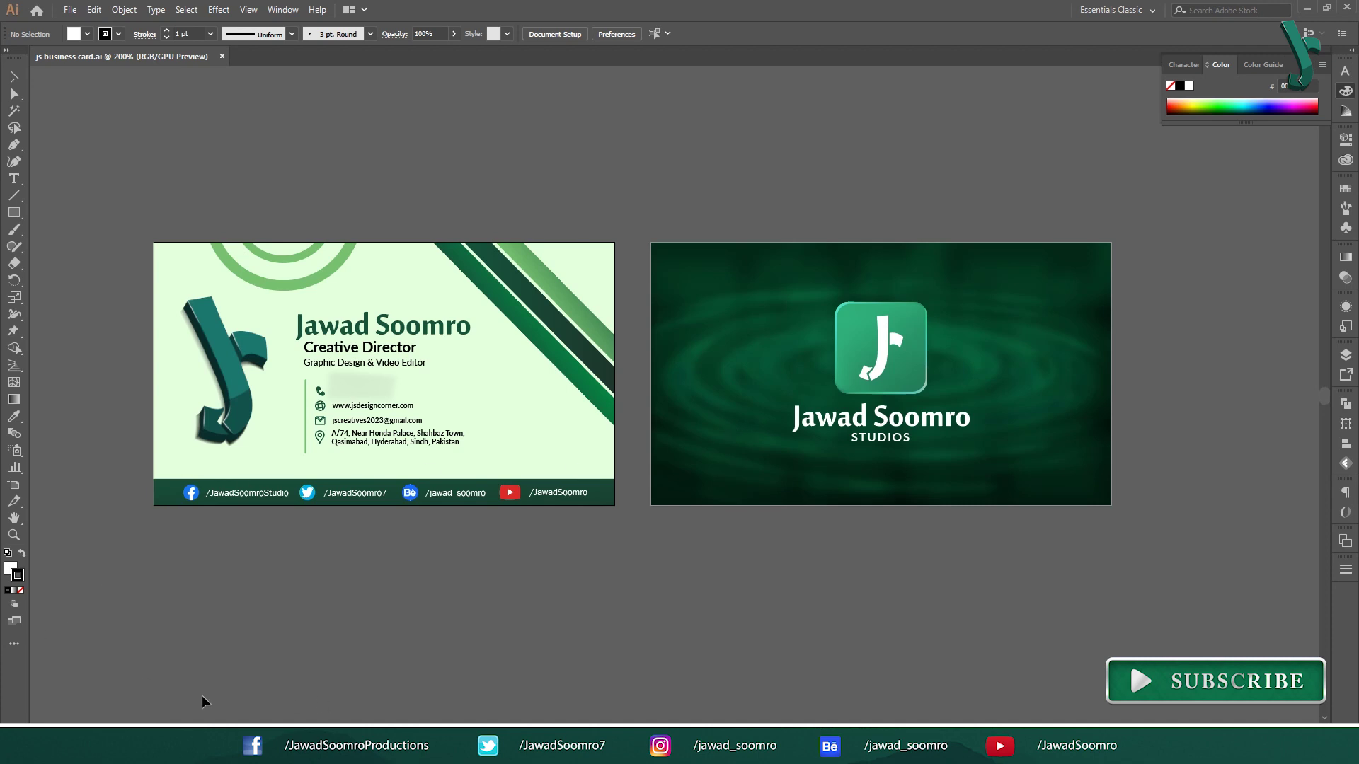
key("super")
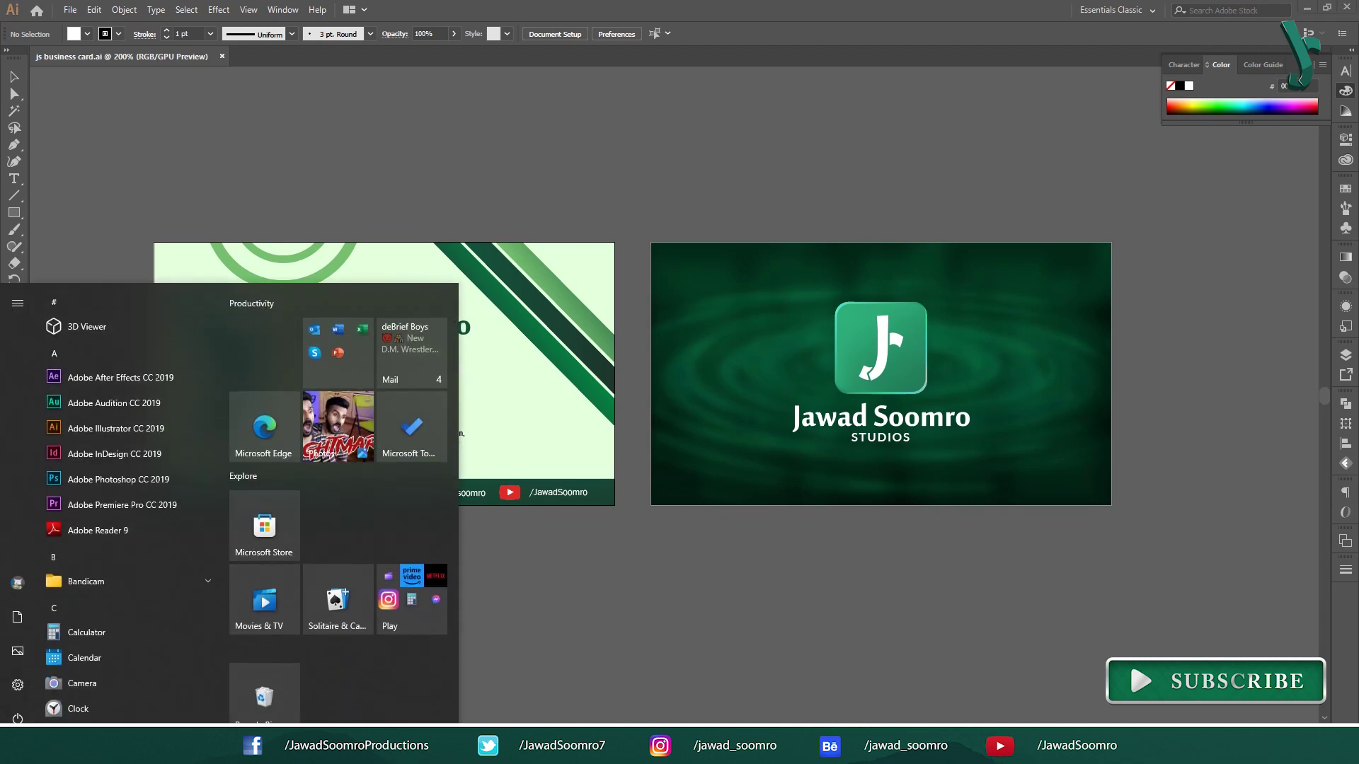
- Launch InDesign CC 2019 and browse Object > Interactive without choosing anything
left_click(85, 453)
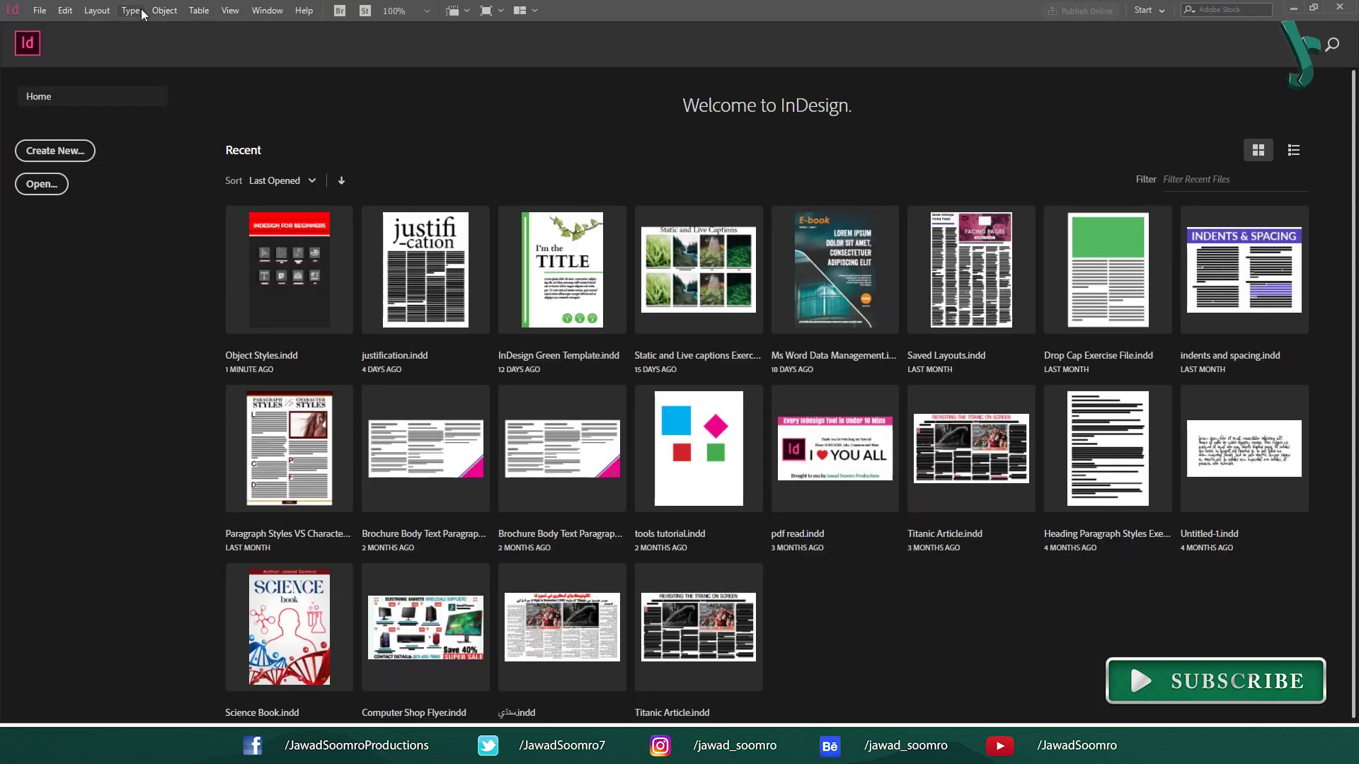
left_click(163, 10)
mouse_move(244, 425)
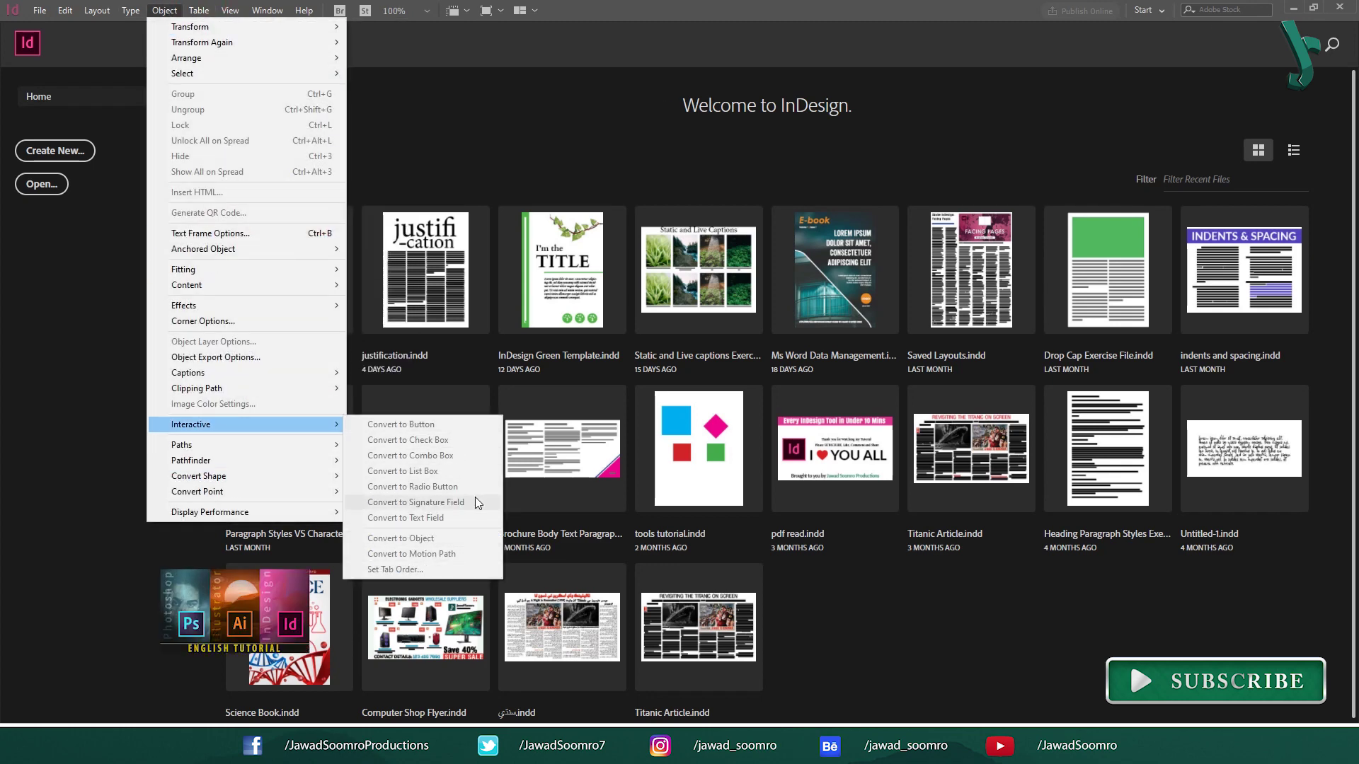
left_click(991, 631)
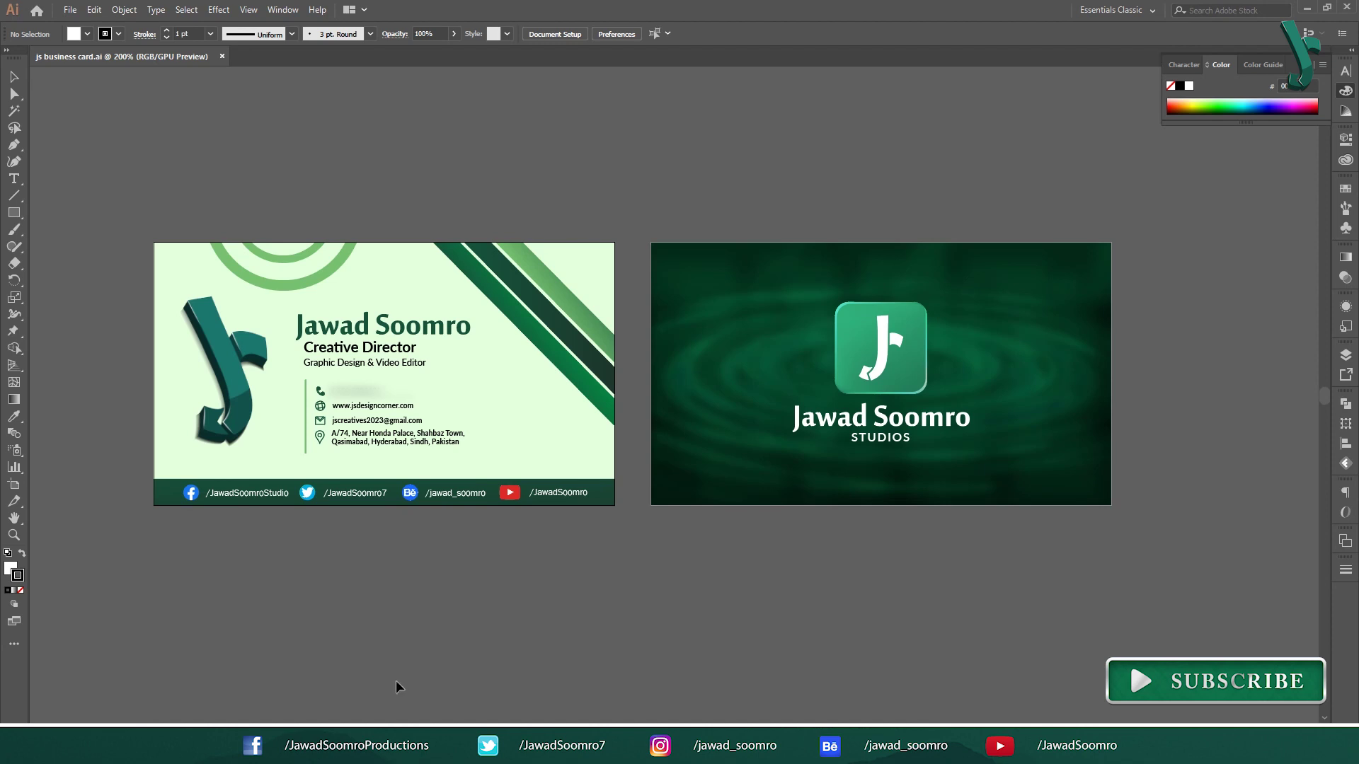
left_click_drag(150, 233, 698, 622)
left_click(325, 167)
left_click_drag(764, 176, 904, 564)
left_click(904, 563)
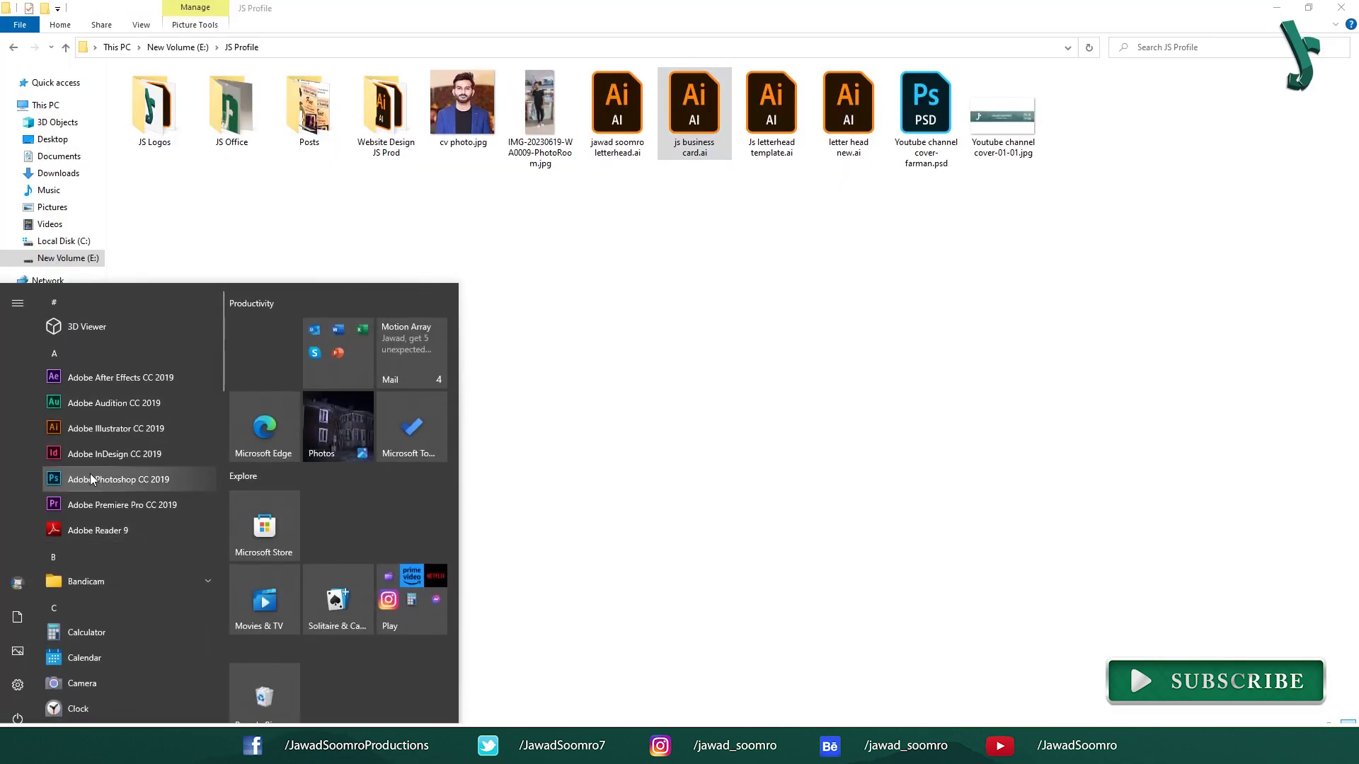
- Create a blank document with the A4 preset and close the Object Styles panel
left_click(90, 474)
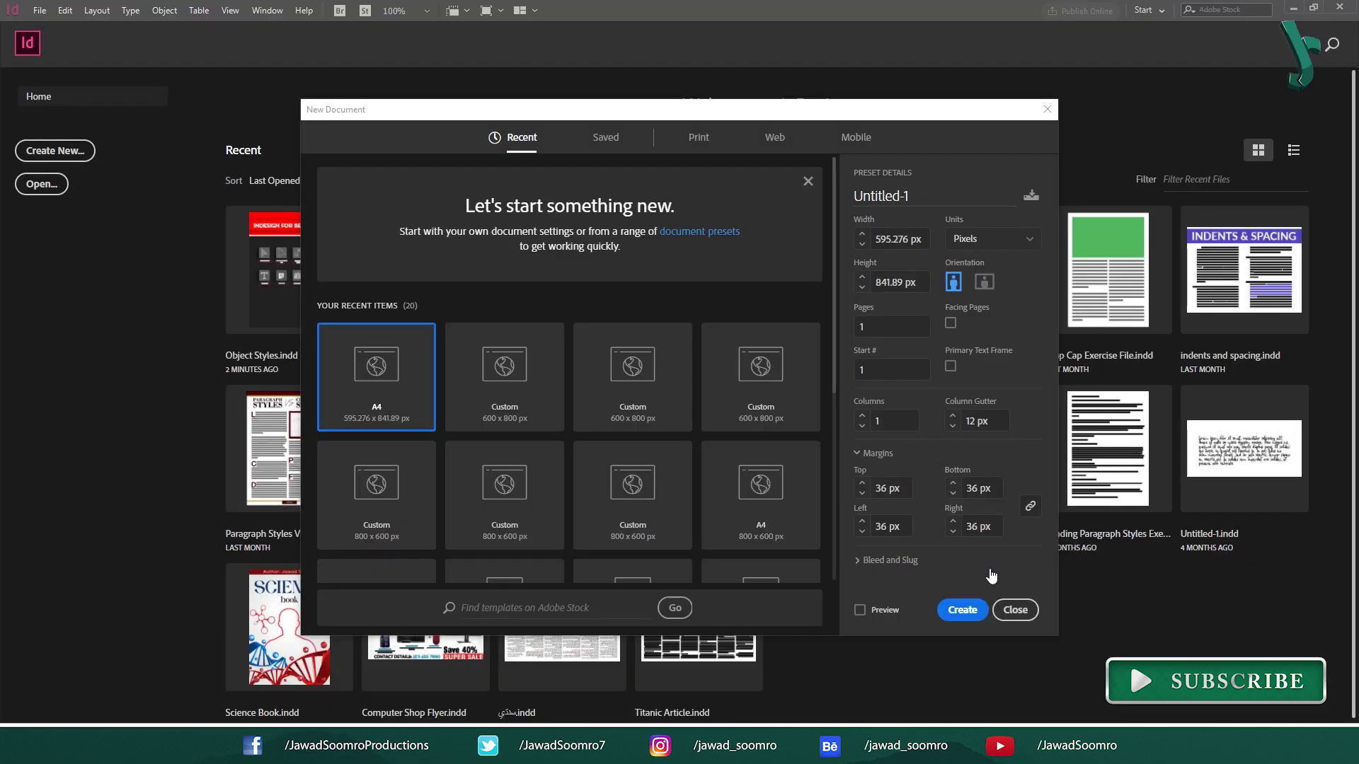
left_click(962, 609)
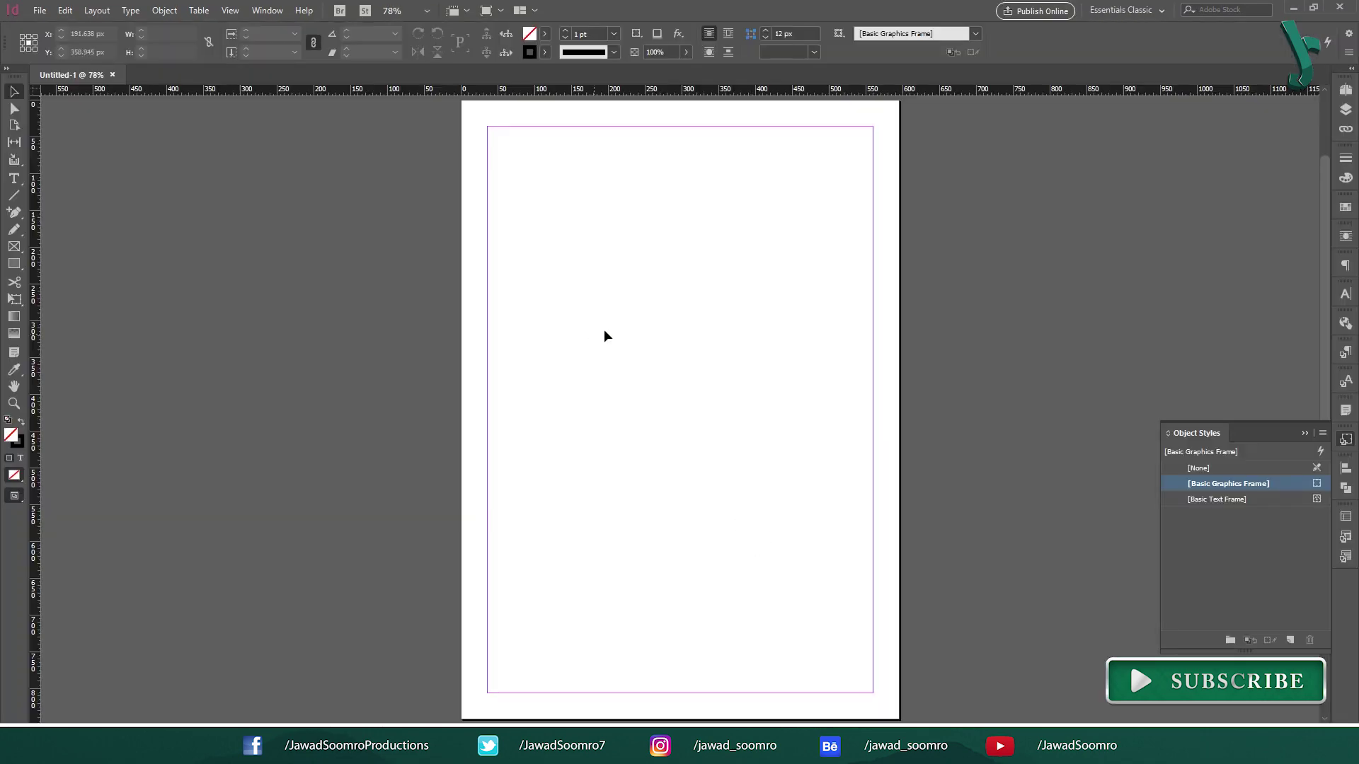
left_click(1315, 433)
left_click(706, 450)
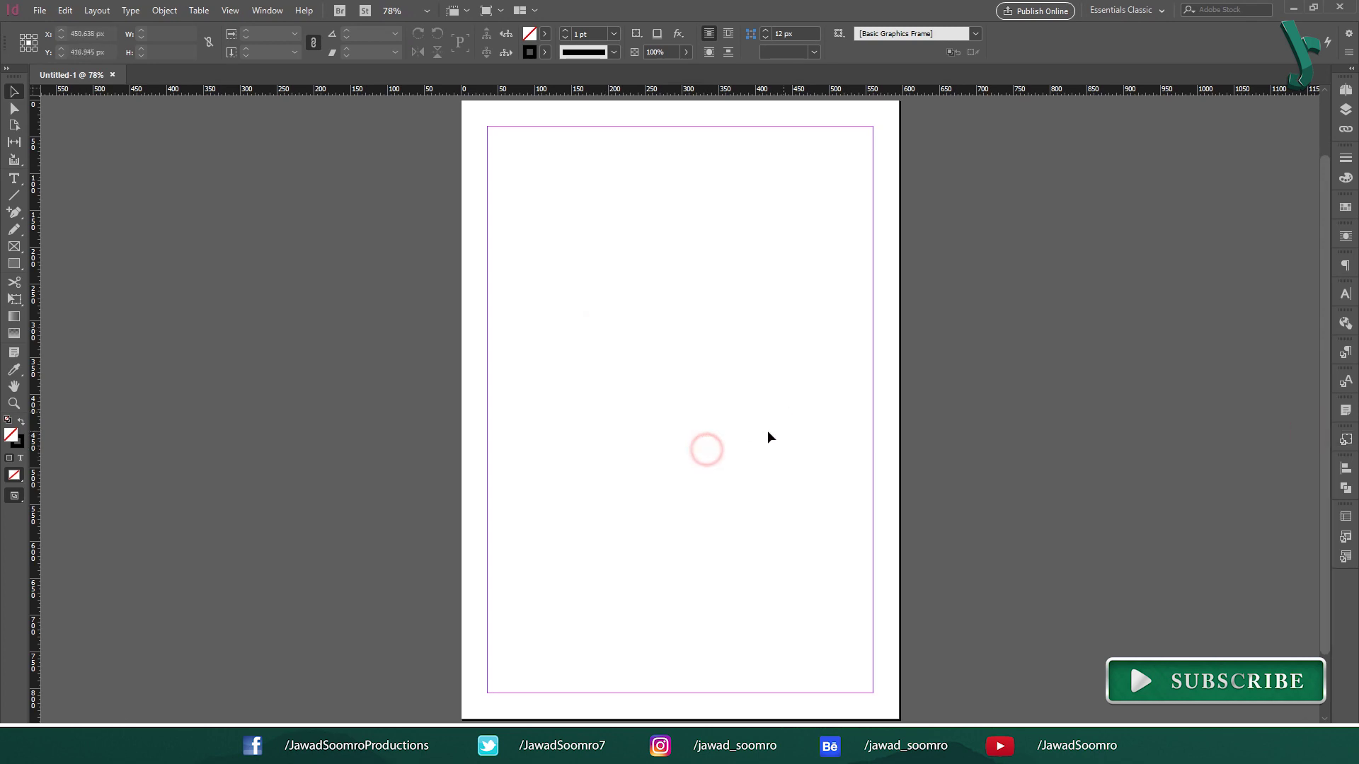
- Start Generate QR Code and choose the Business Card type
left_click(165, 11)
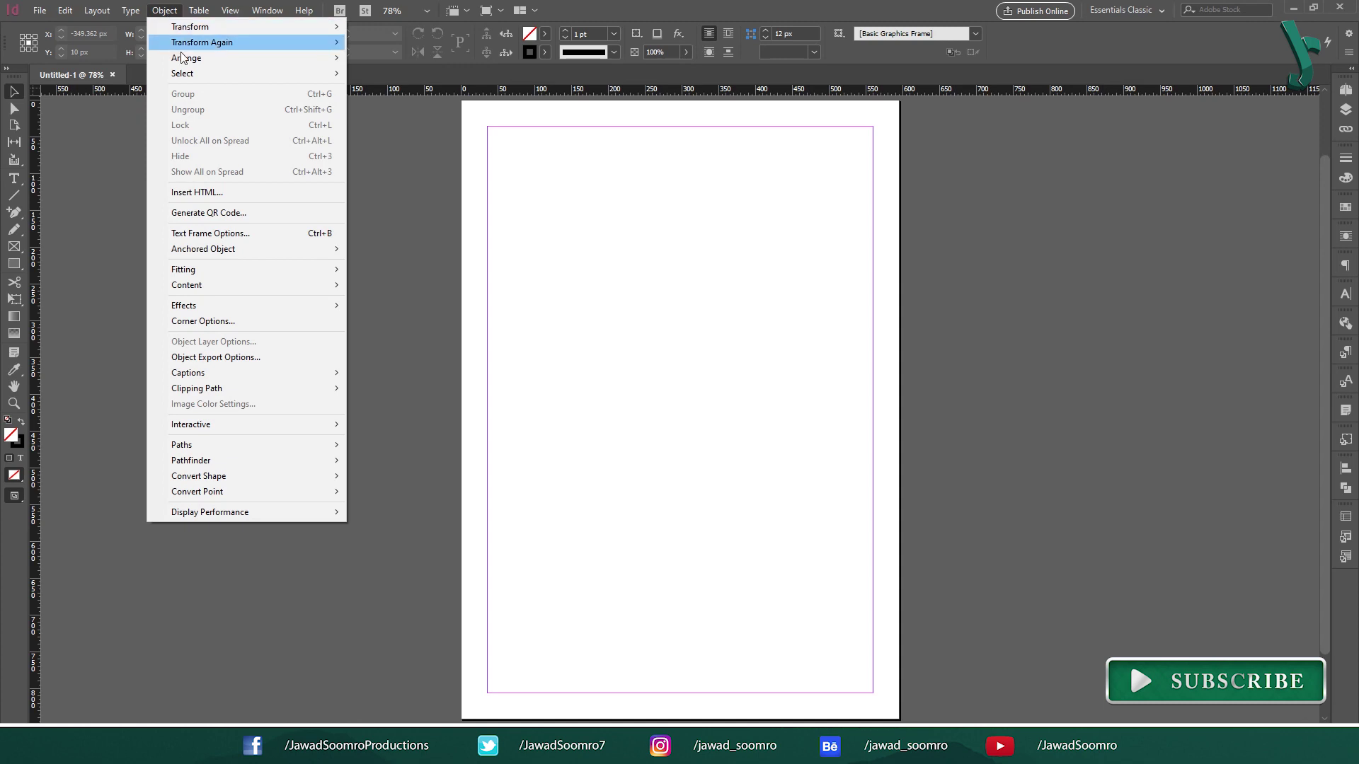
left_click(220, 213)
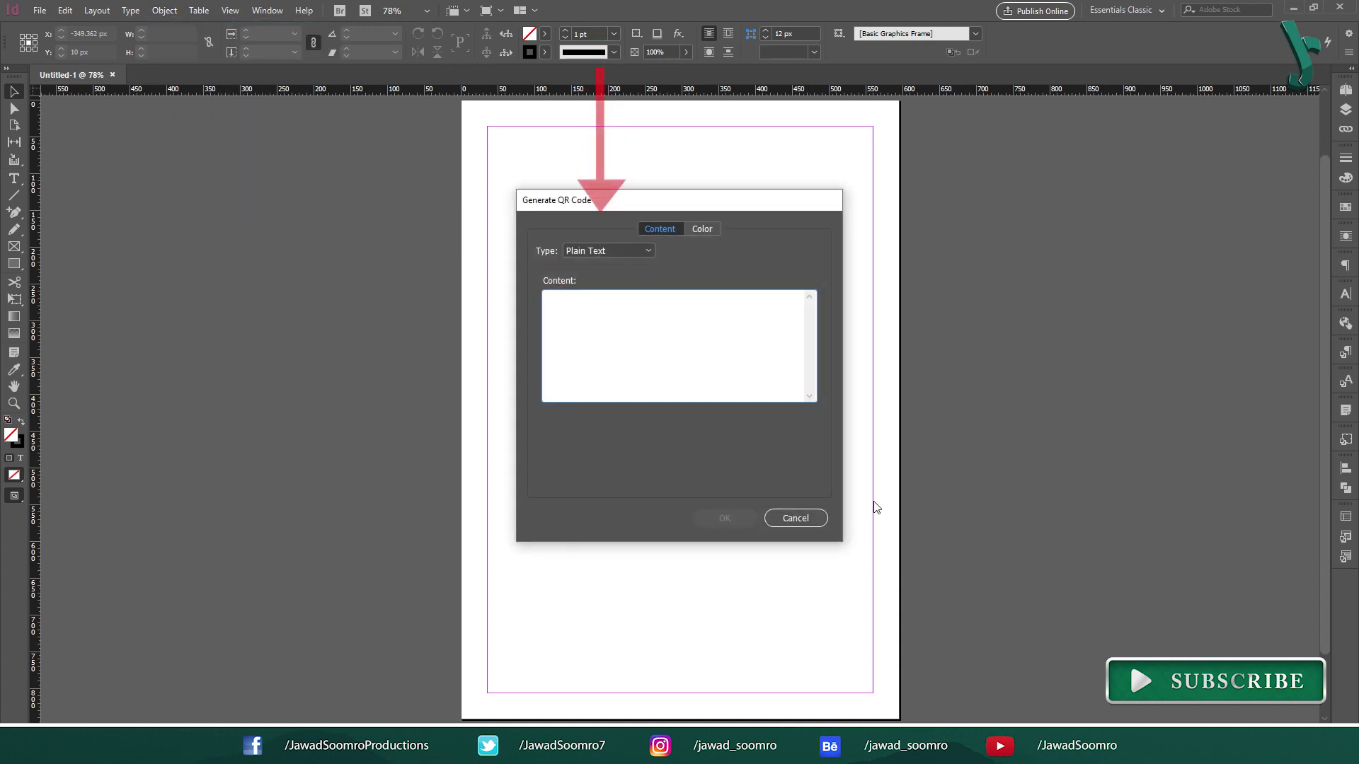
left_click(637, 252)
left_click(628, 325)
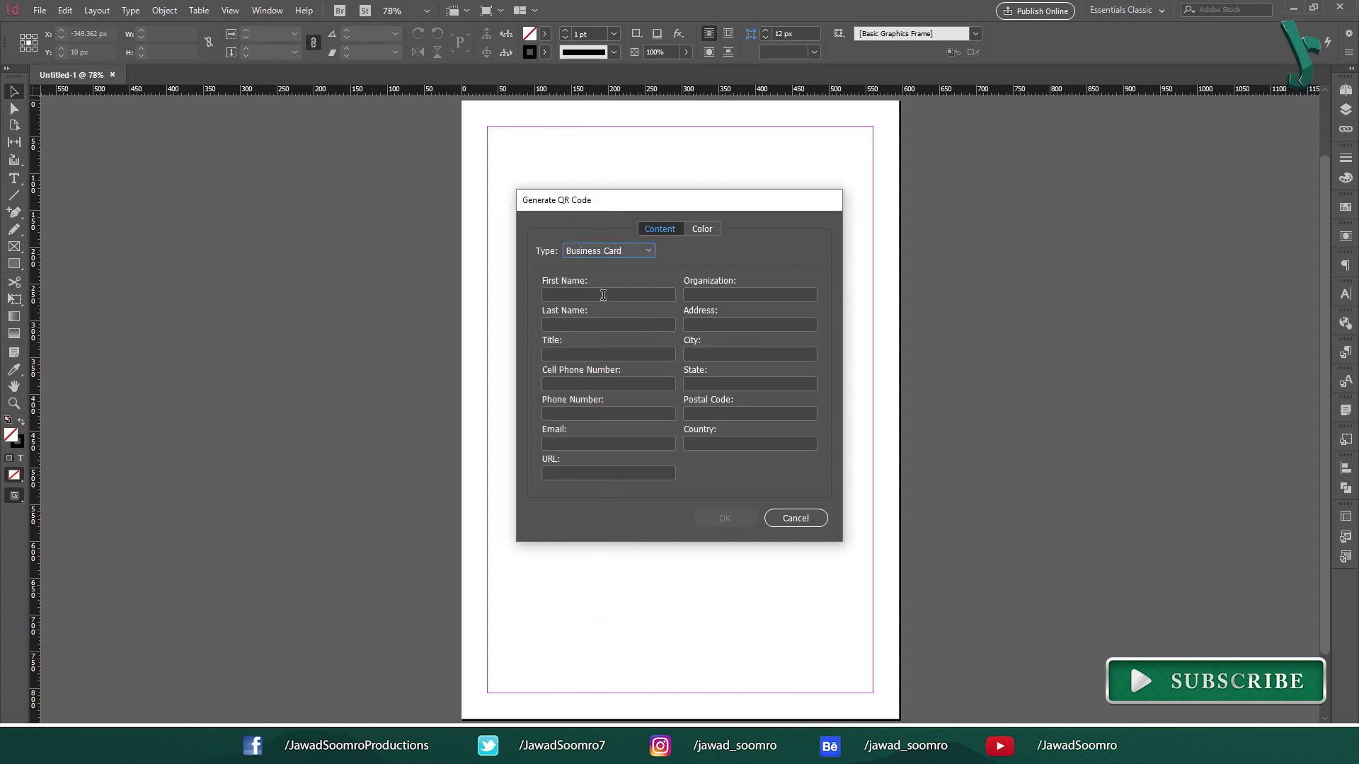
- Enter first and last name, job title, cell and phone numbers, email, URL and organization
left_click(602, 294)
key("Tab")
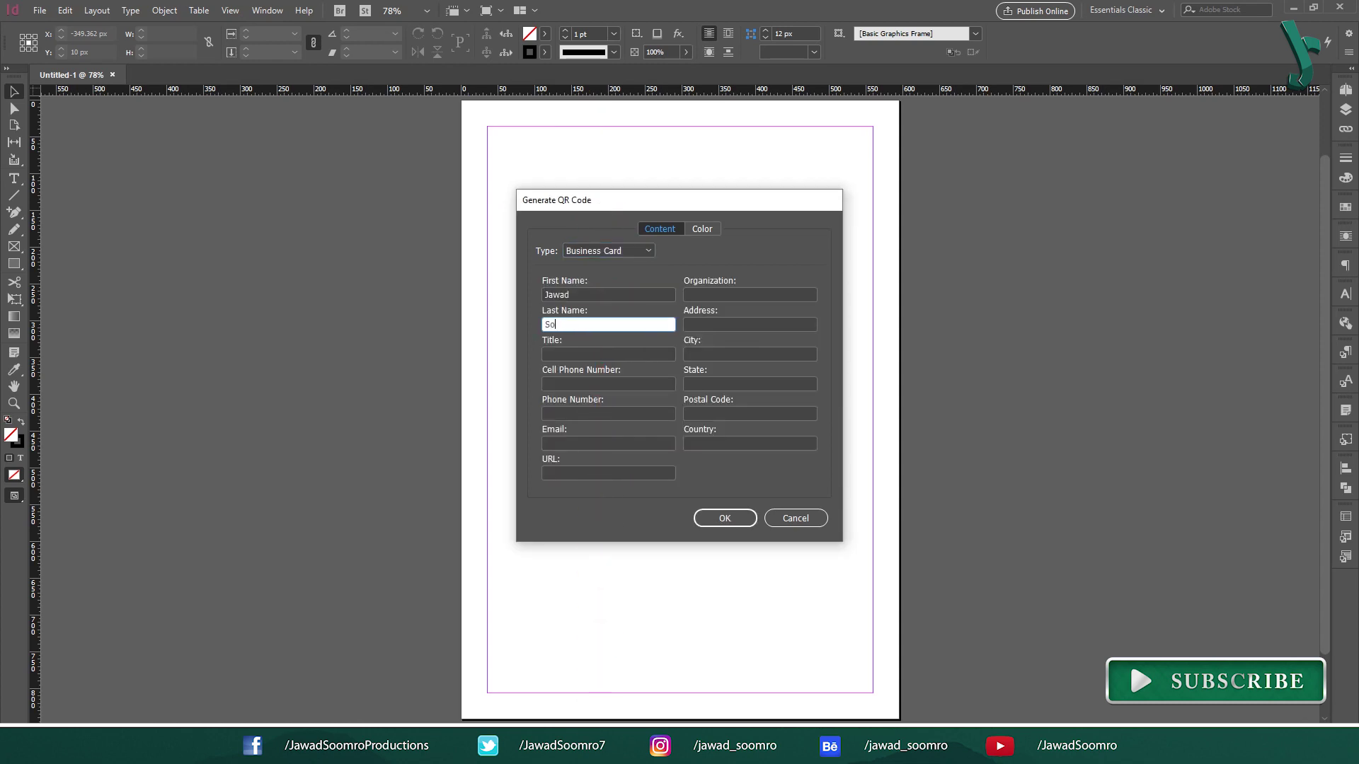
key("Tab")
type("Graphic")
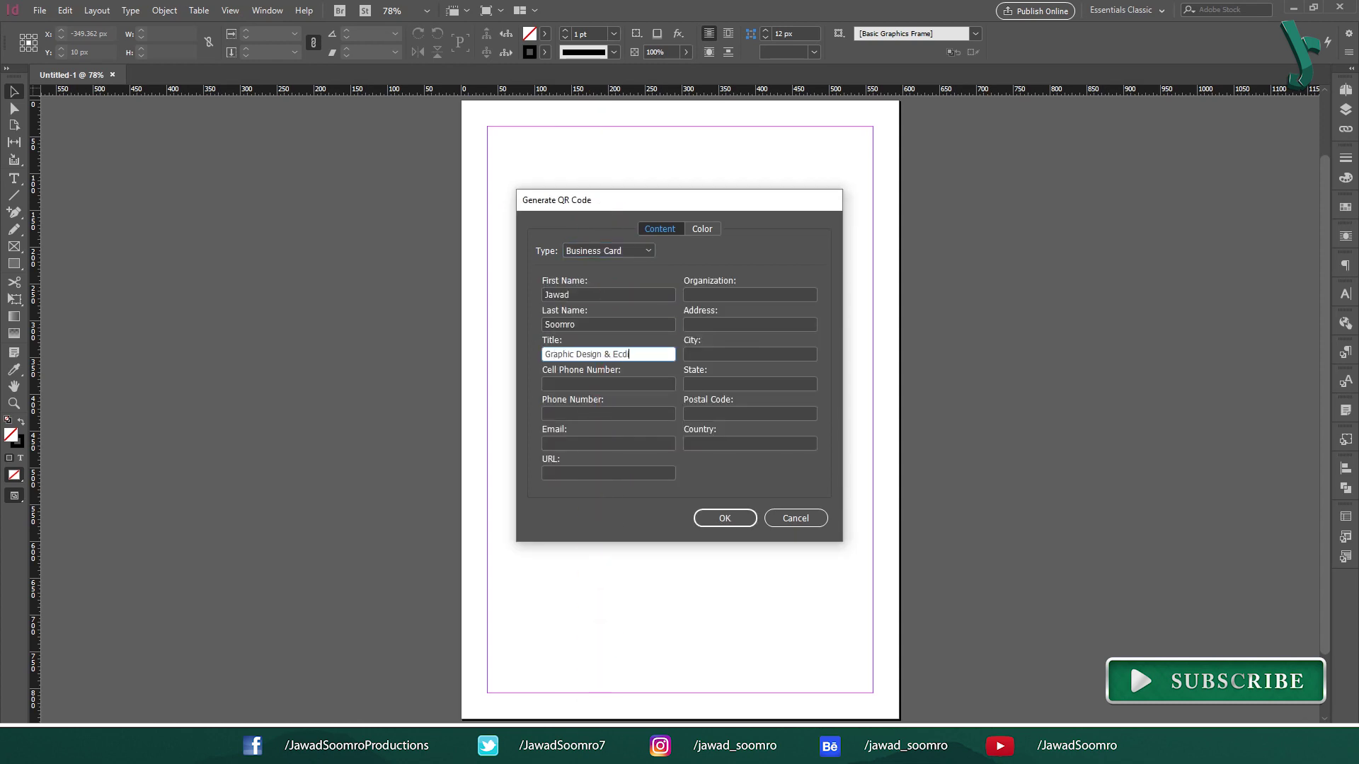
key("Tab")
type("1")
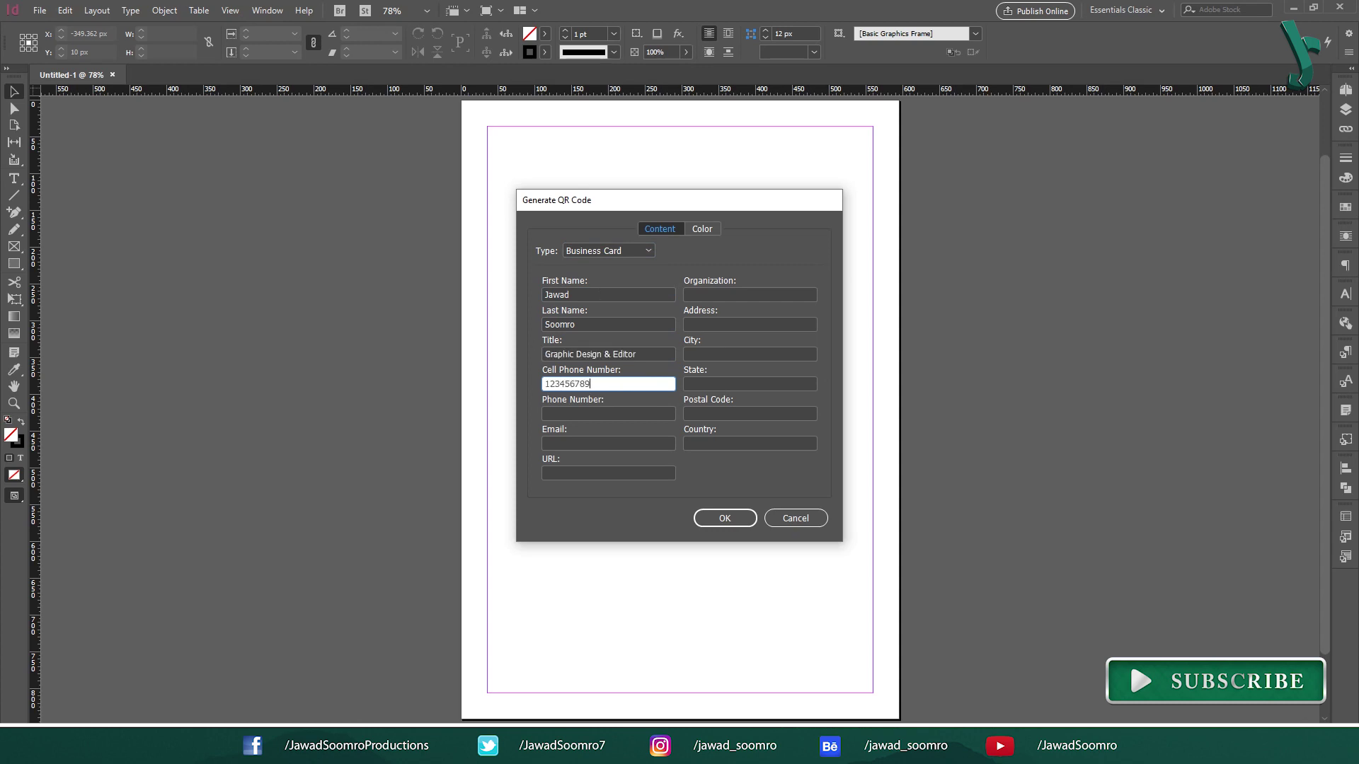
type("0")
key("Tab")
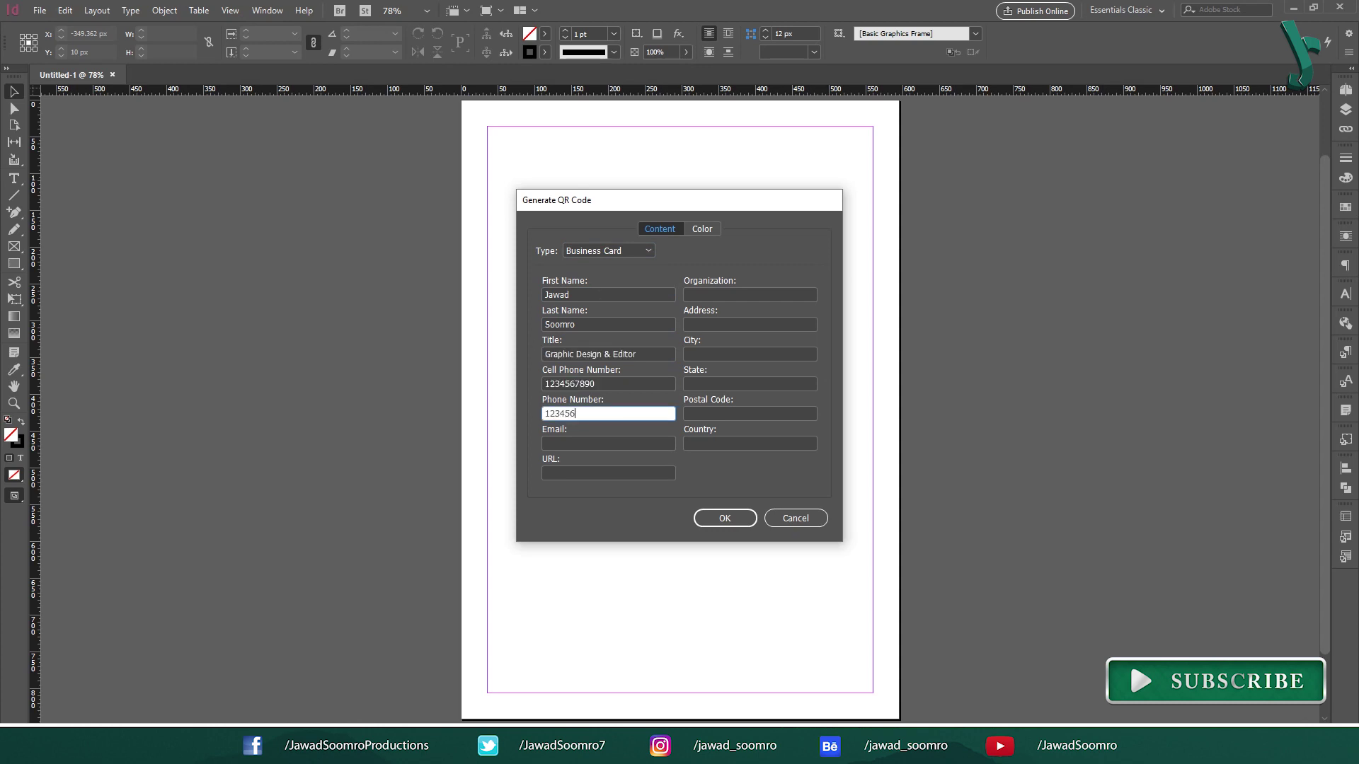
type("0")
key("Tab")
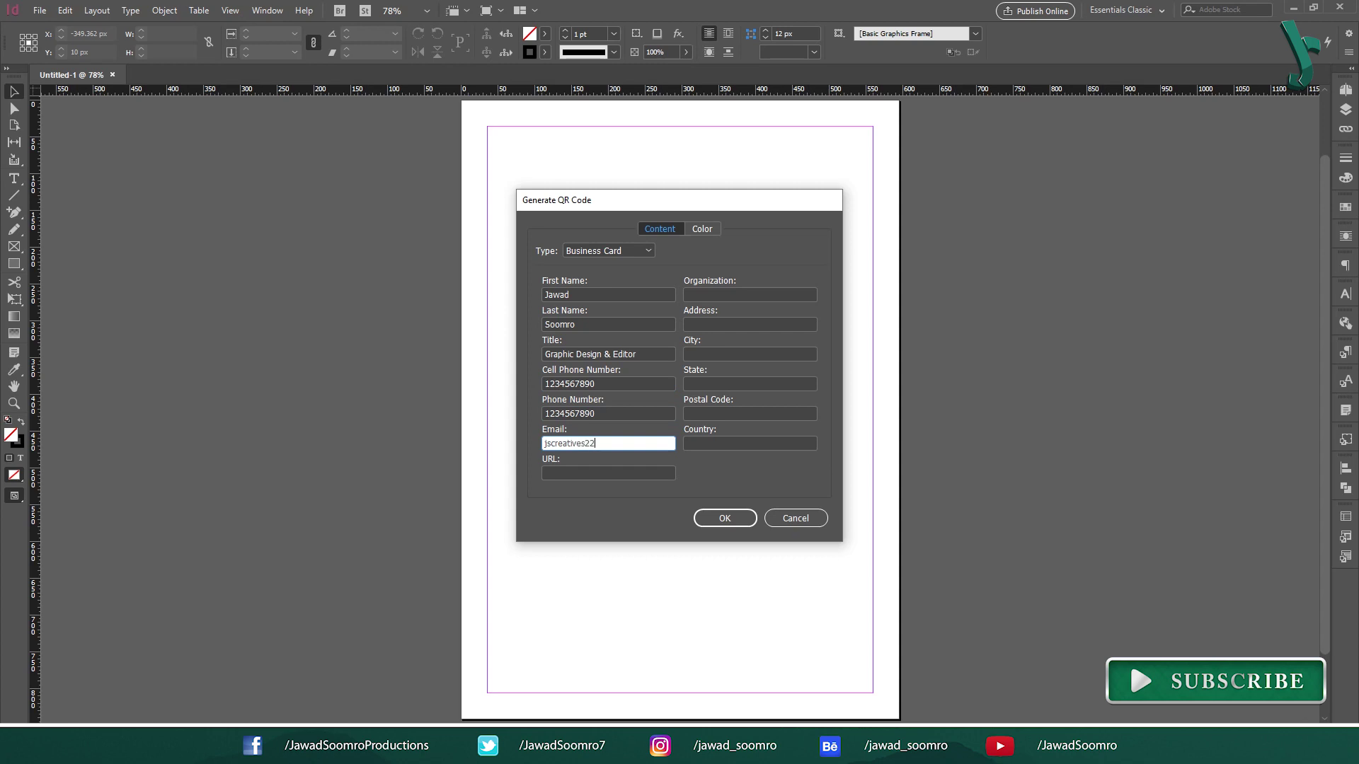
key("Tab")
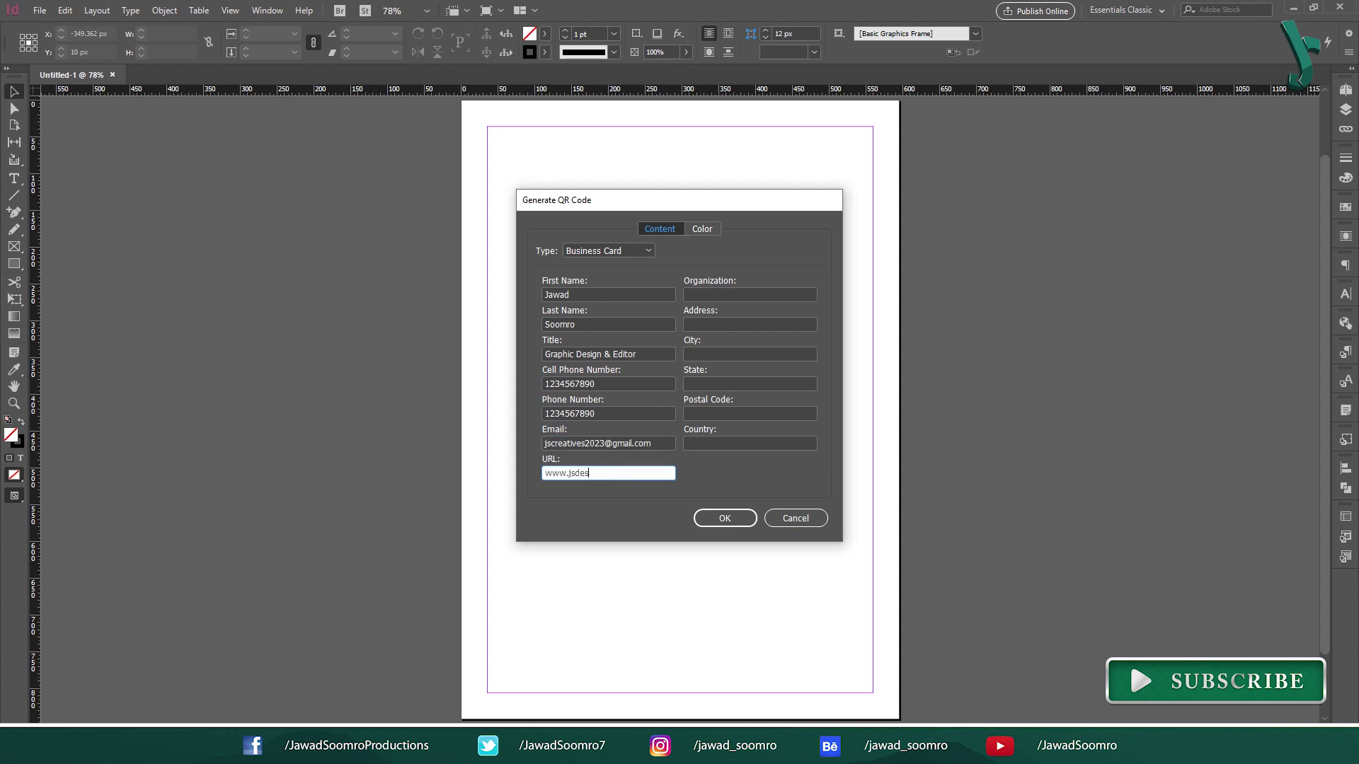
type("m")
key("Tab")
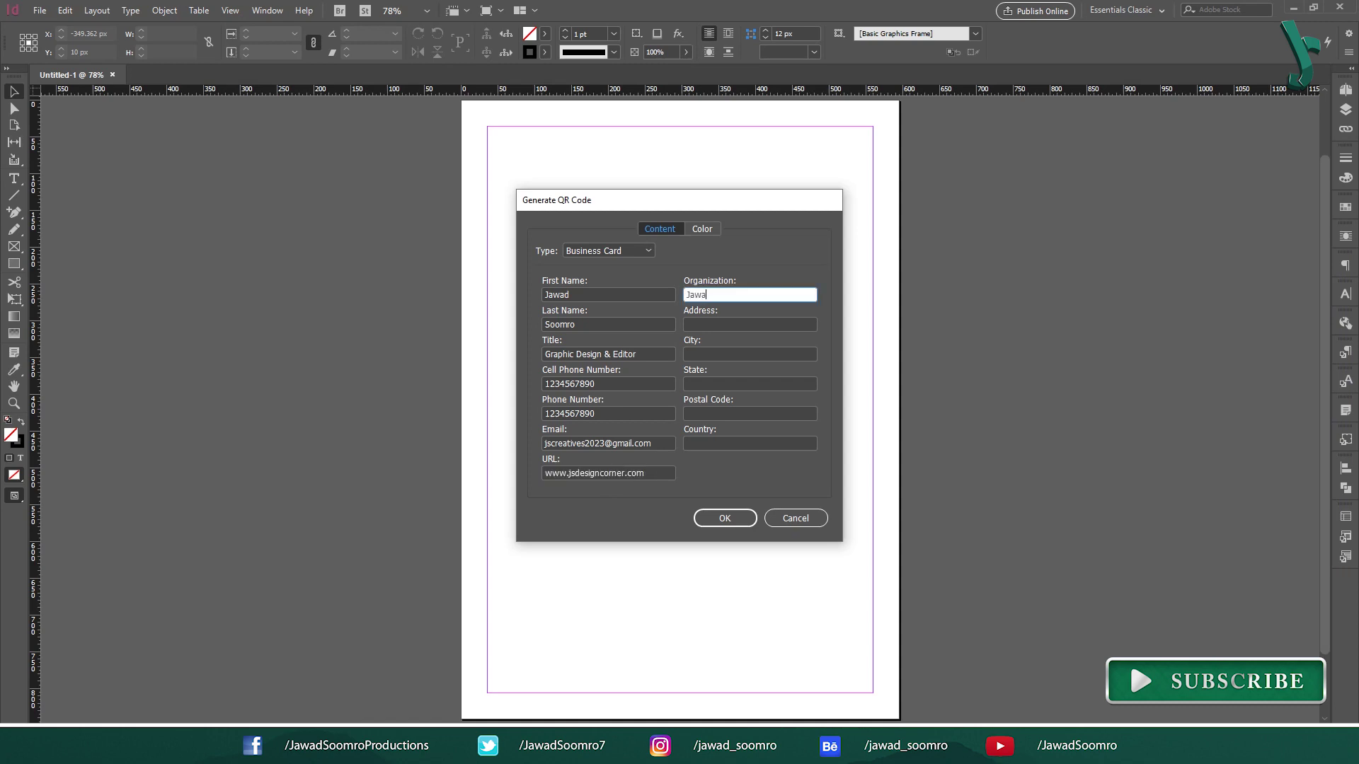
type("d Soomro Studios")
- Fill Address, City, State, Postal Code and Country, review entries, and generate the code
key("Tab")
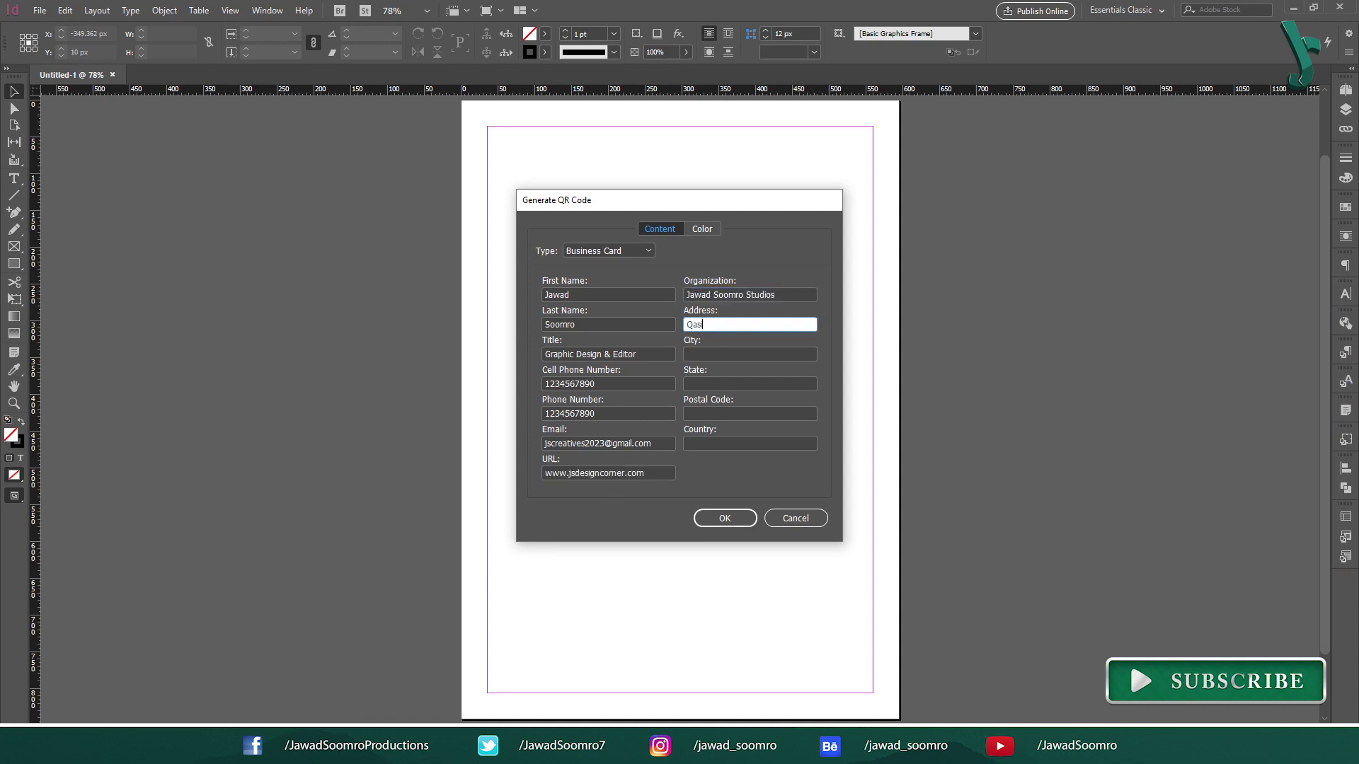
key("Tab")
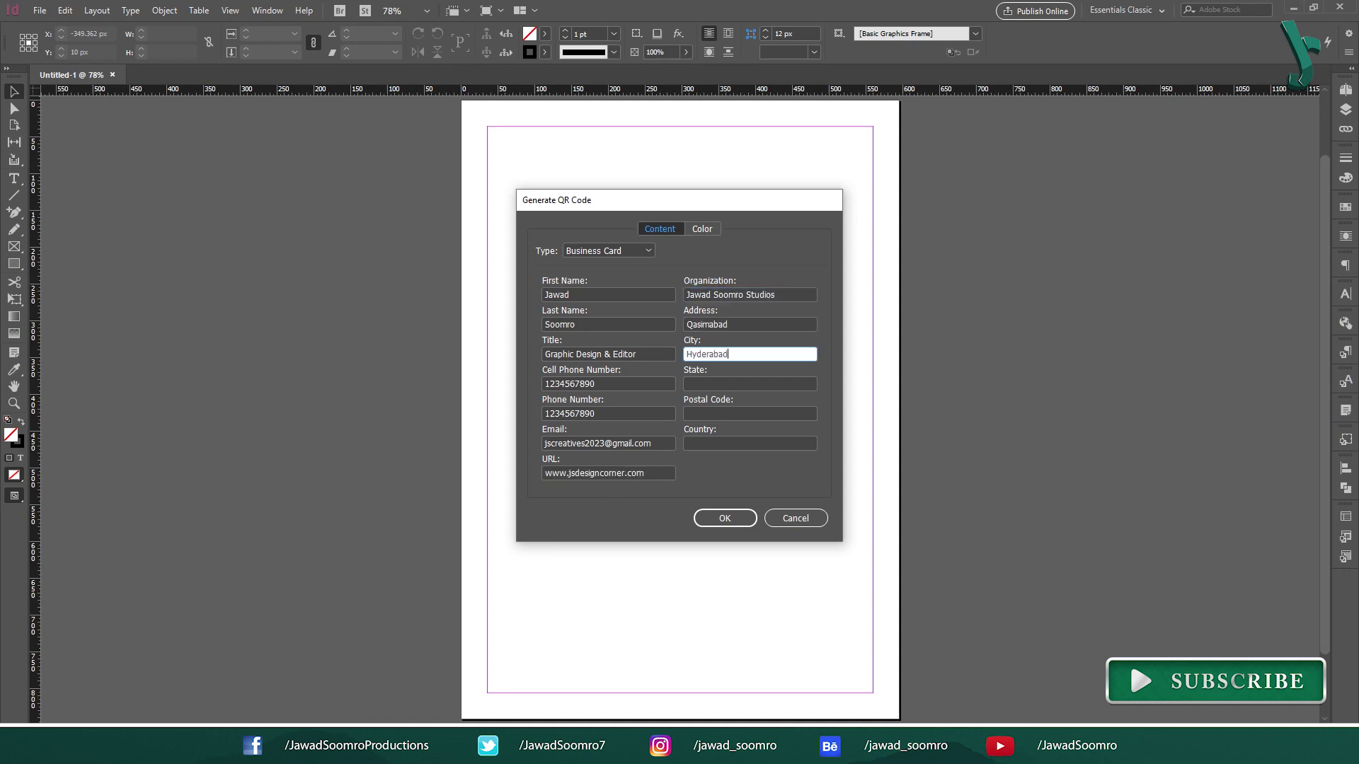
key("Tab")
type("Sindh")
key("Tab")
type("7100")
key("Tab")
type("Pa")
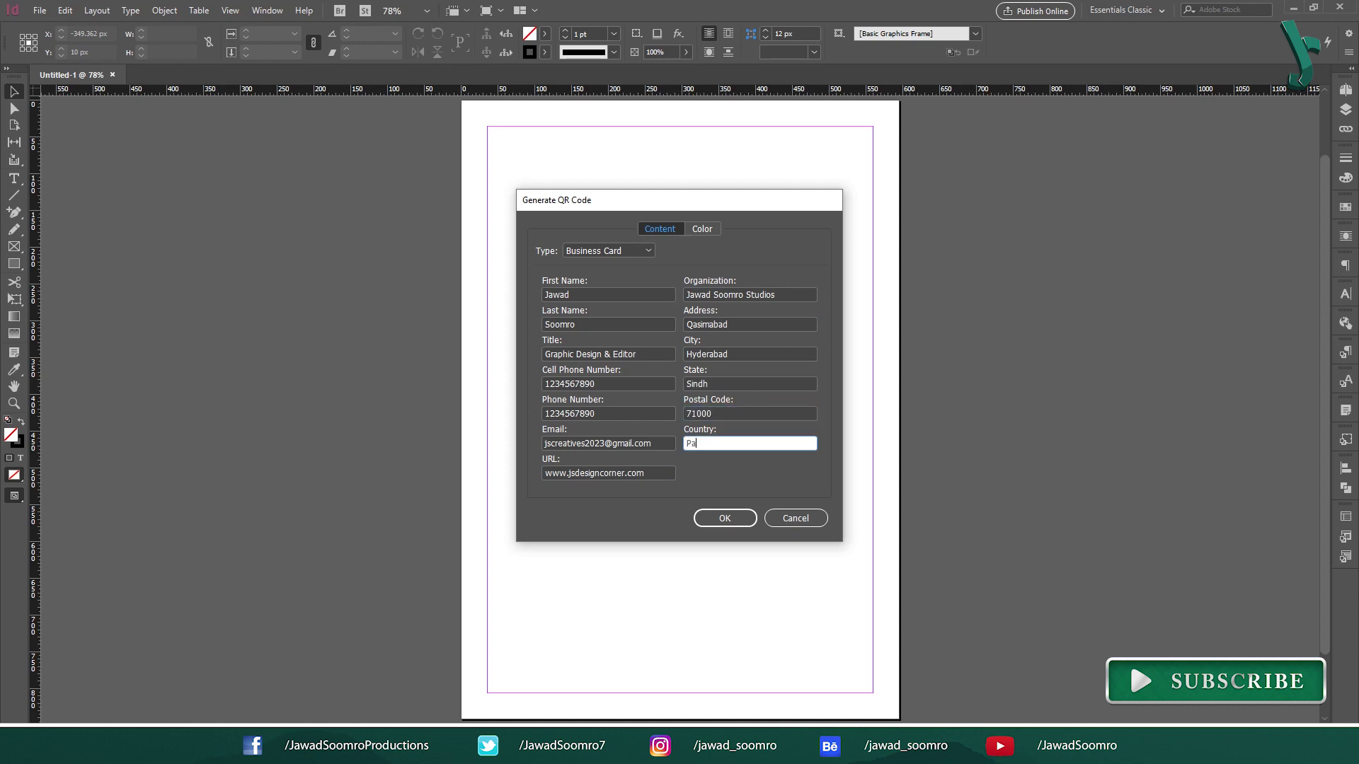
left_click(653, 443)
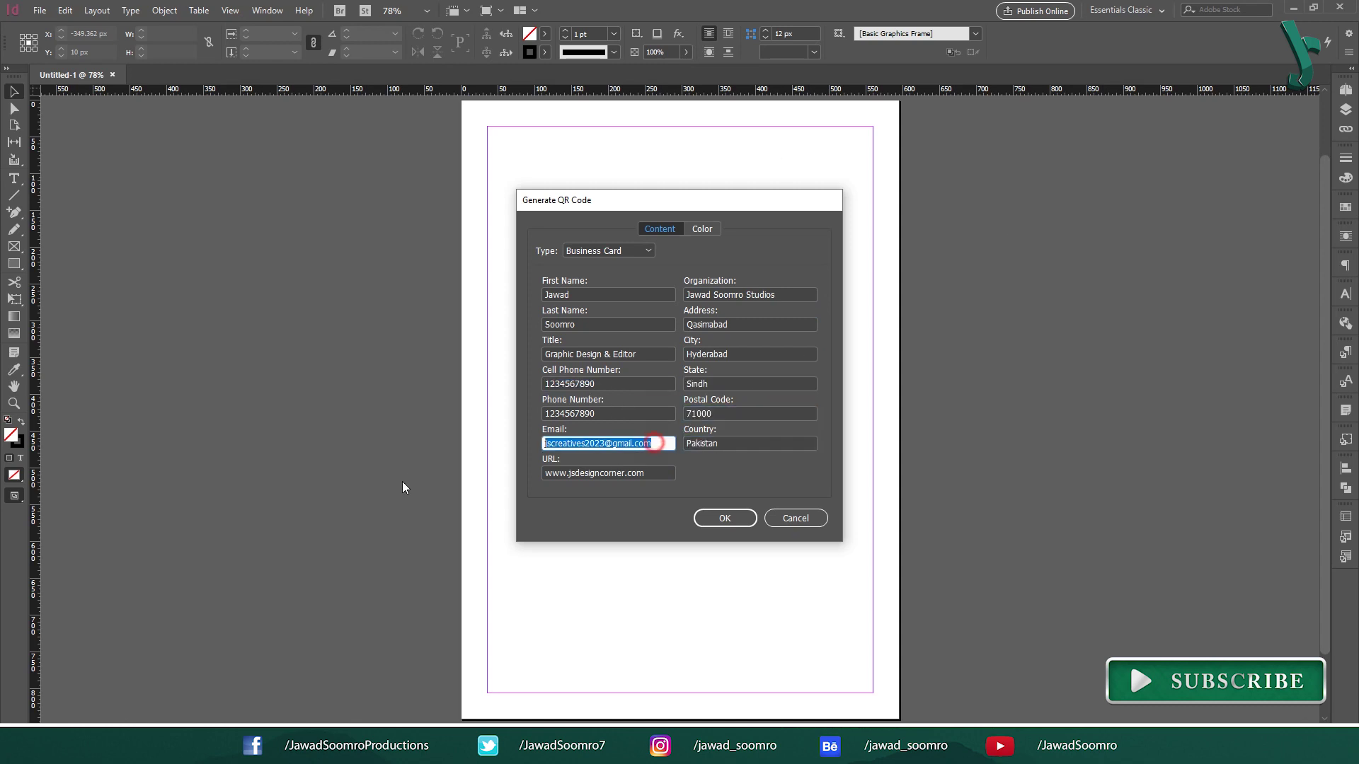
left_click(796, 295)
left_click(750, 416)
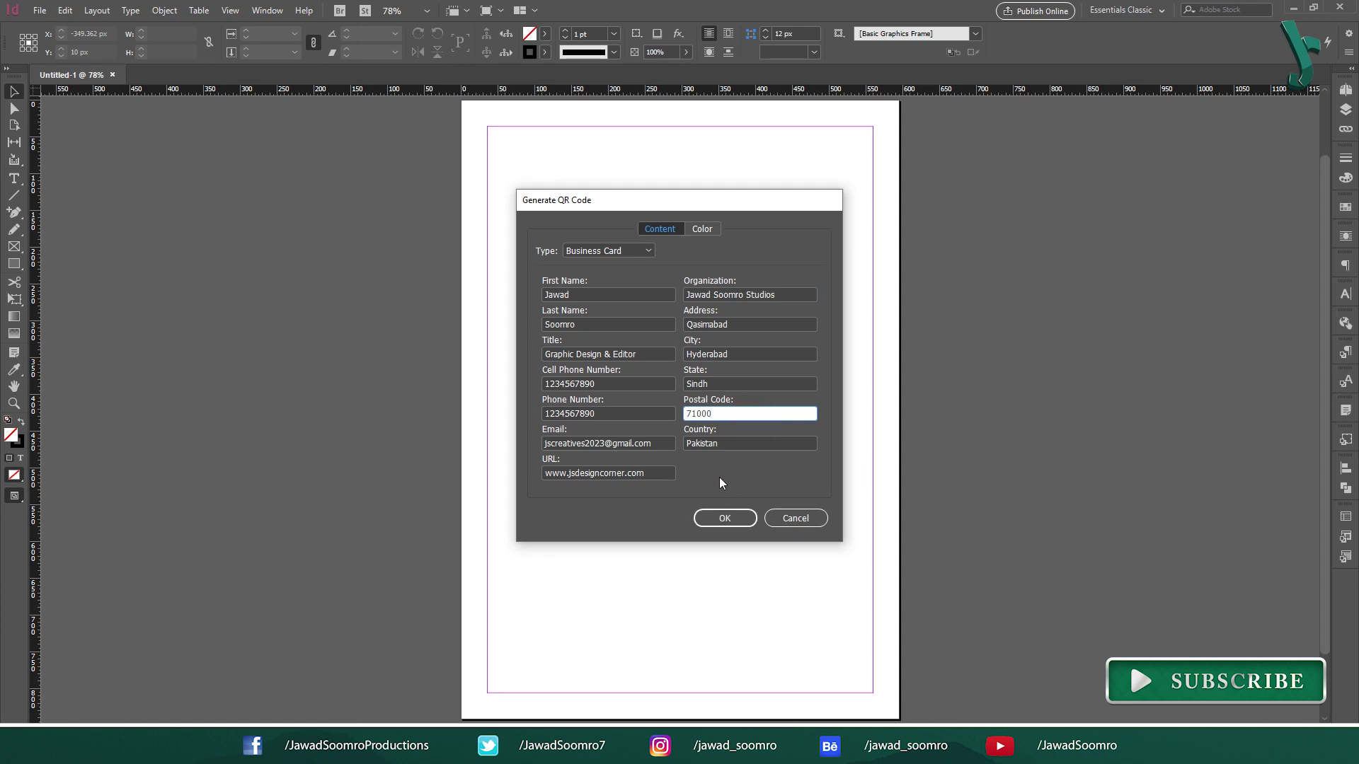
left_click(724, 518)
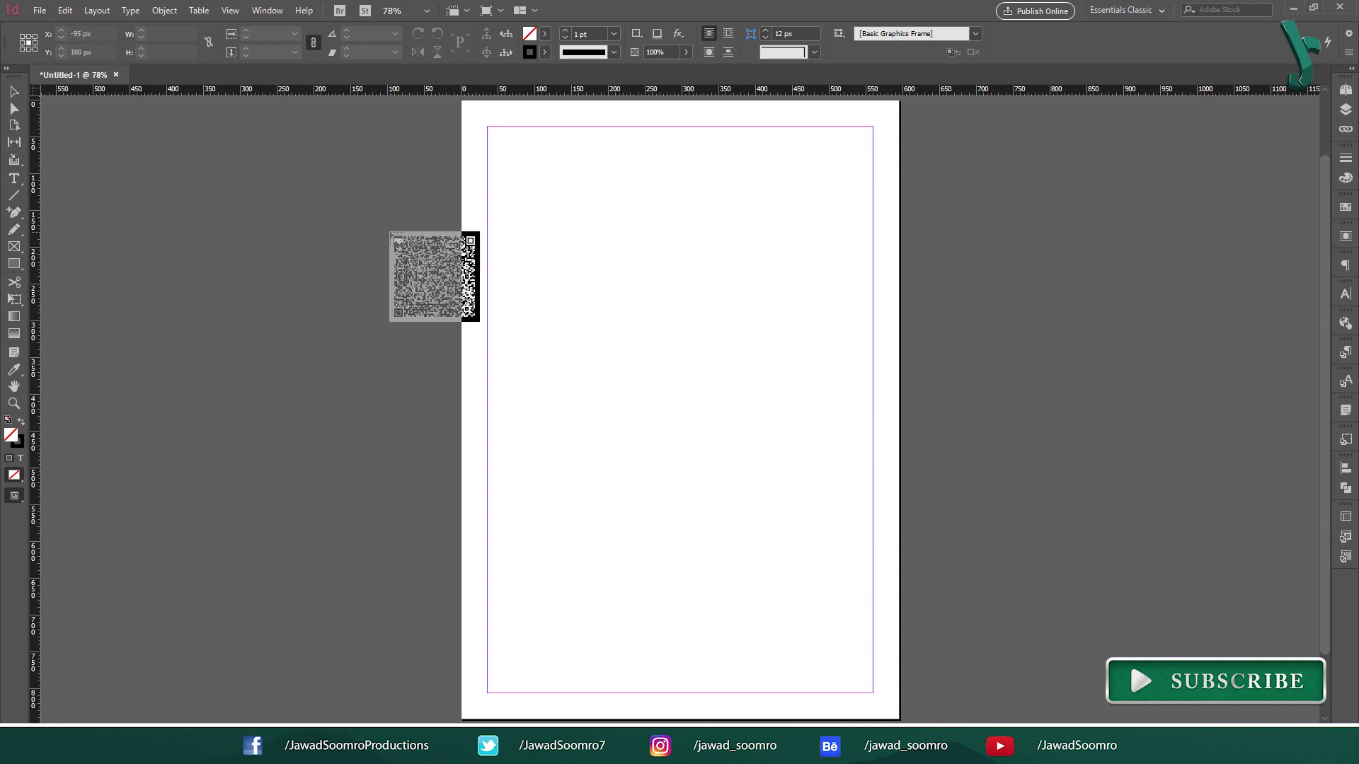
- Place the QR code, move it off the page to the right, and zoom in
left_click(680, 296)
left_click(586, 337)
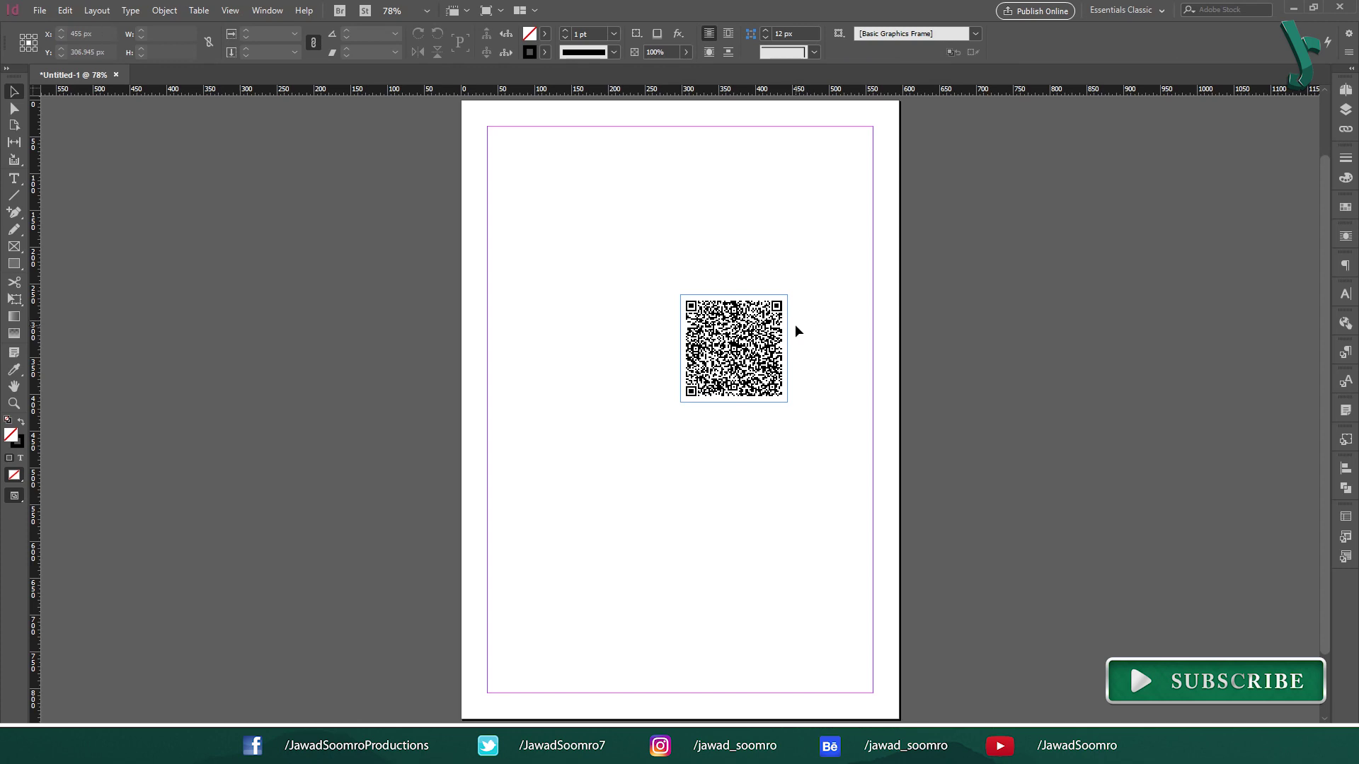
left_click_drag(796, 324, 1028, 332)
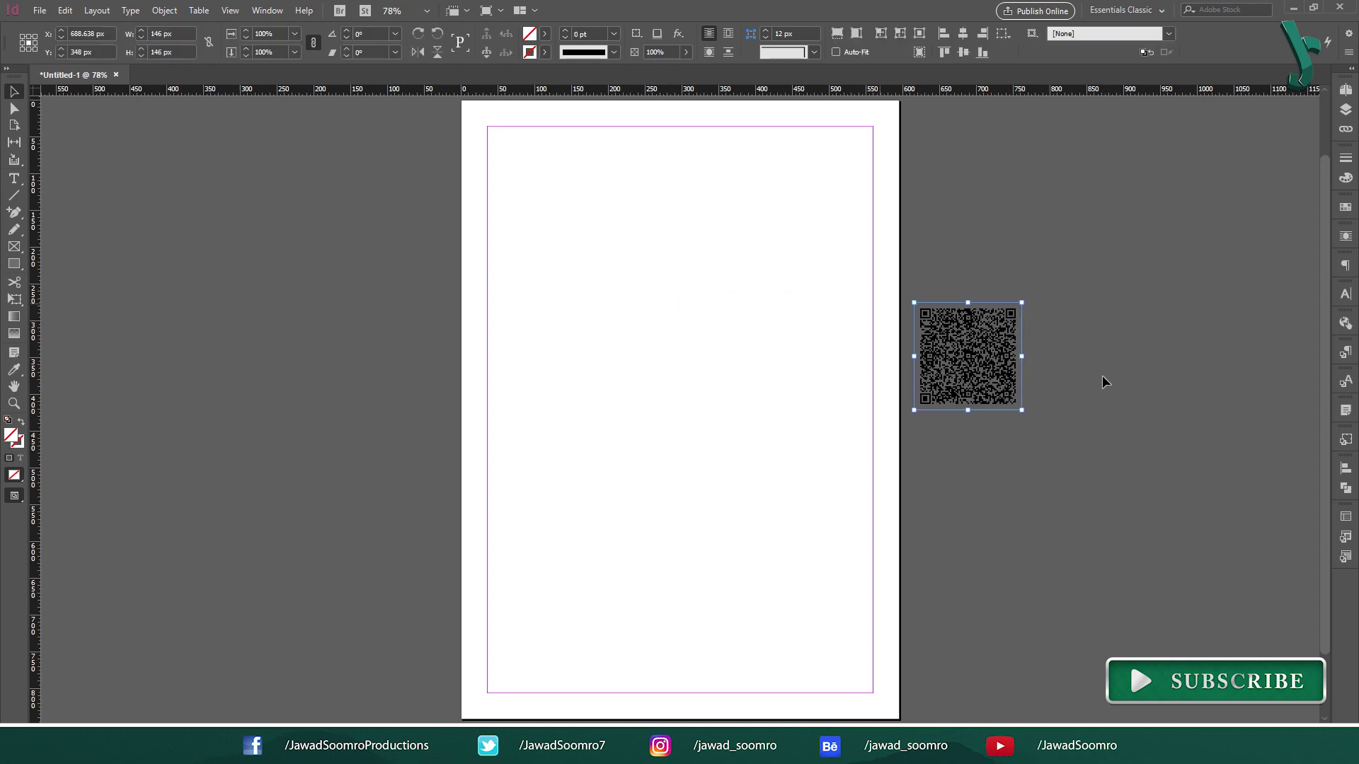
key("ctrl+equal")
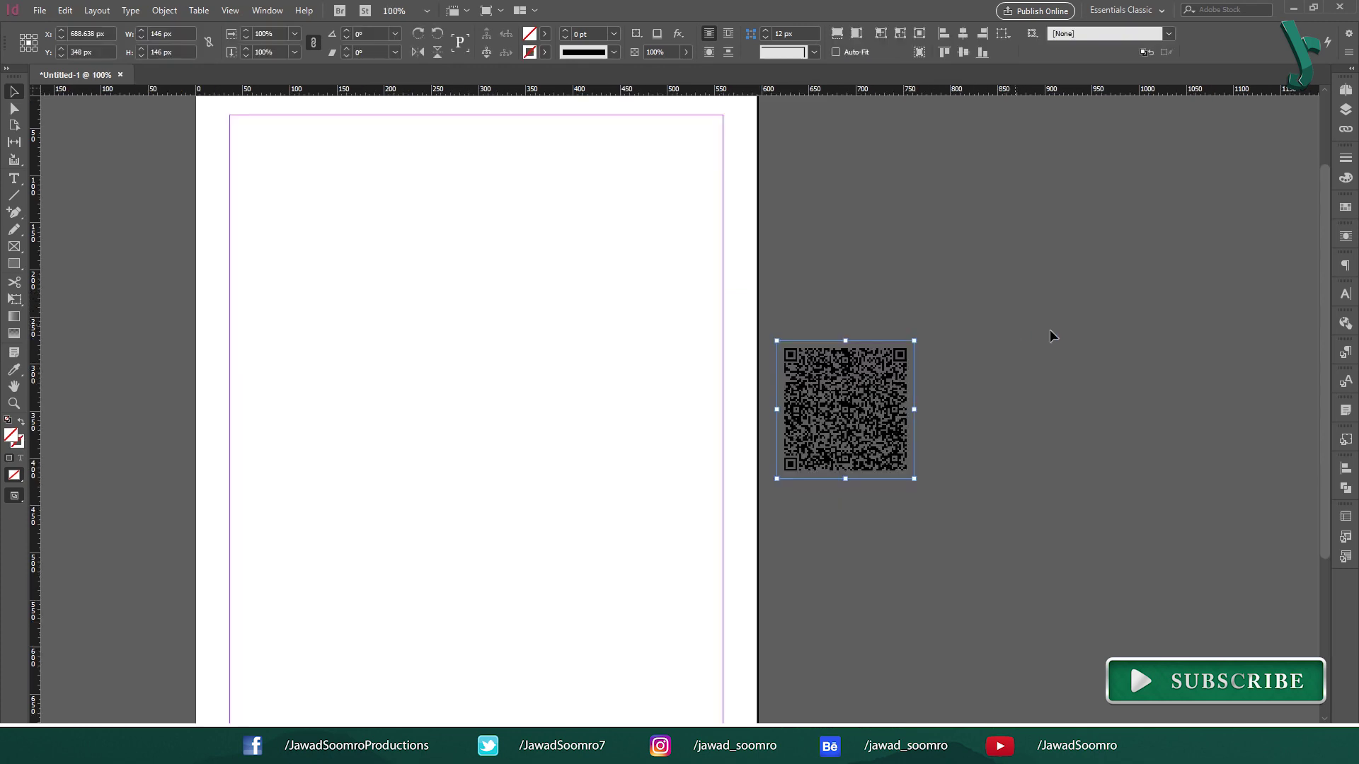
key("ctrl+equal")
key("ctrl+equal")
key("ctrl+equal")
key("ctrl+equal")
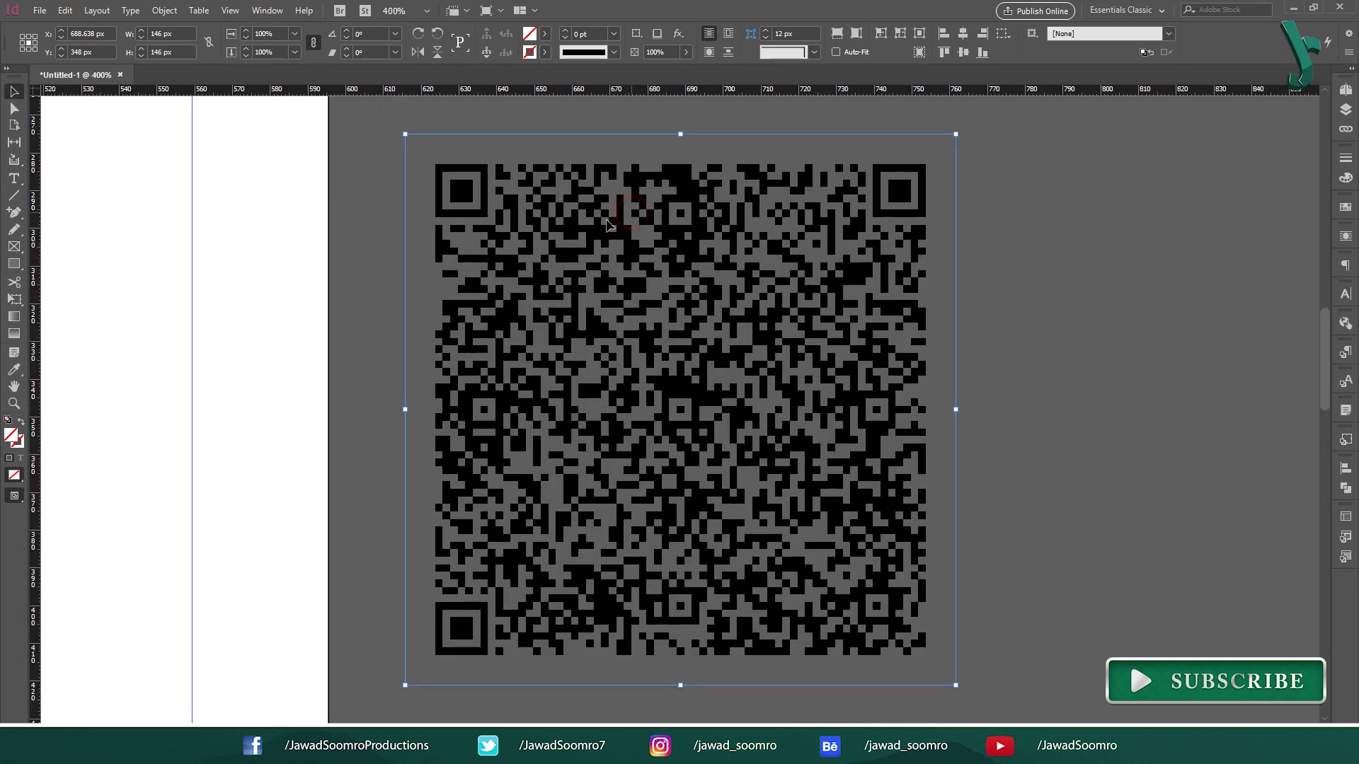
- Give the QR code frame a white [Paper] background fill
left_click(1011, 279)
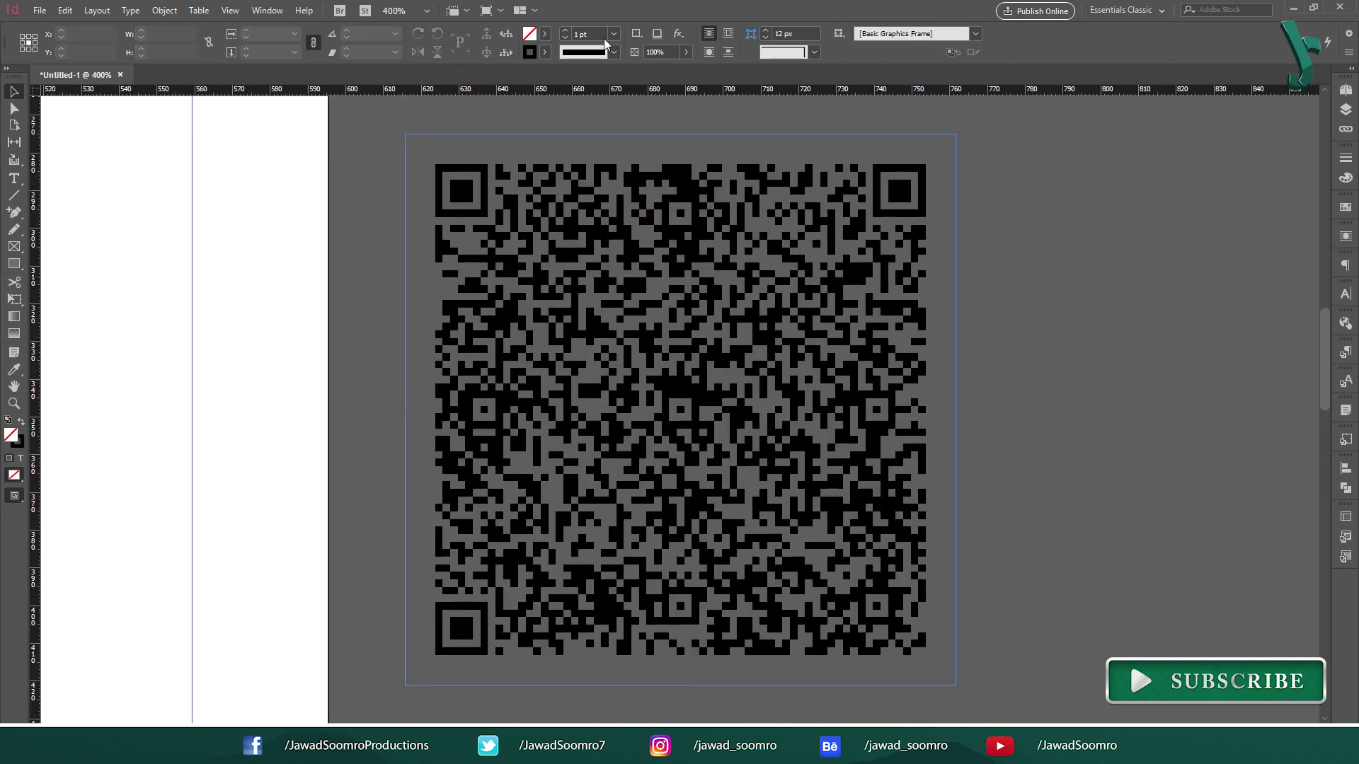
left_click(652, 316)
left_click(545, 35)
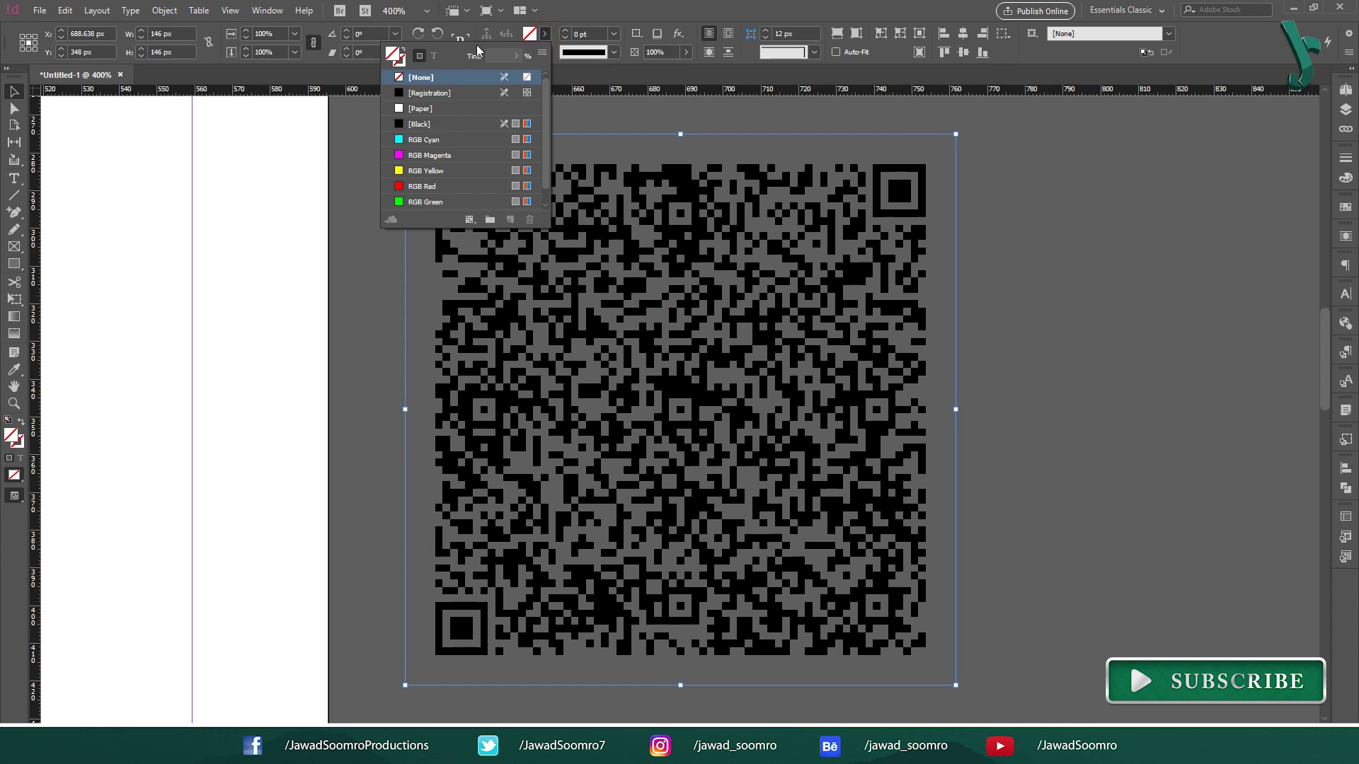
left_click(419, 111)
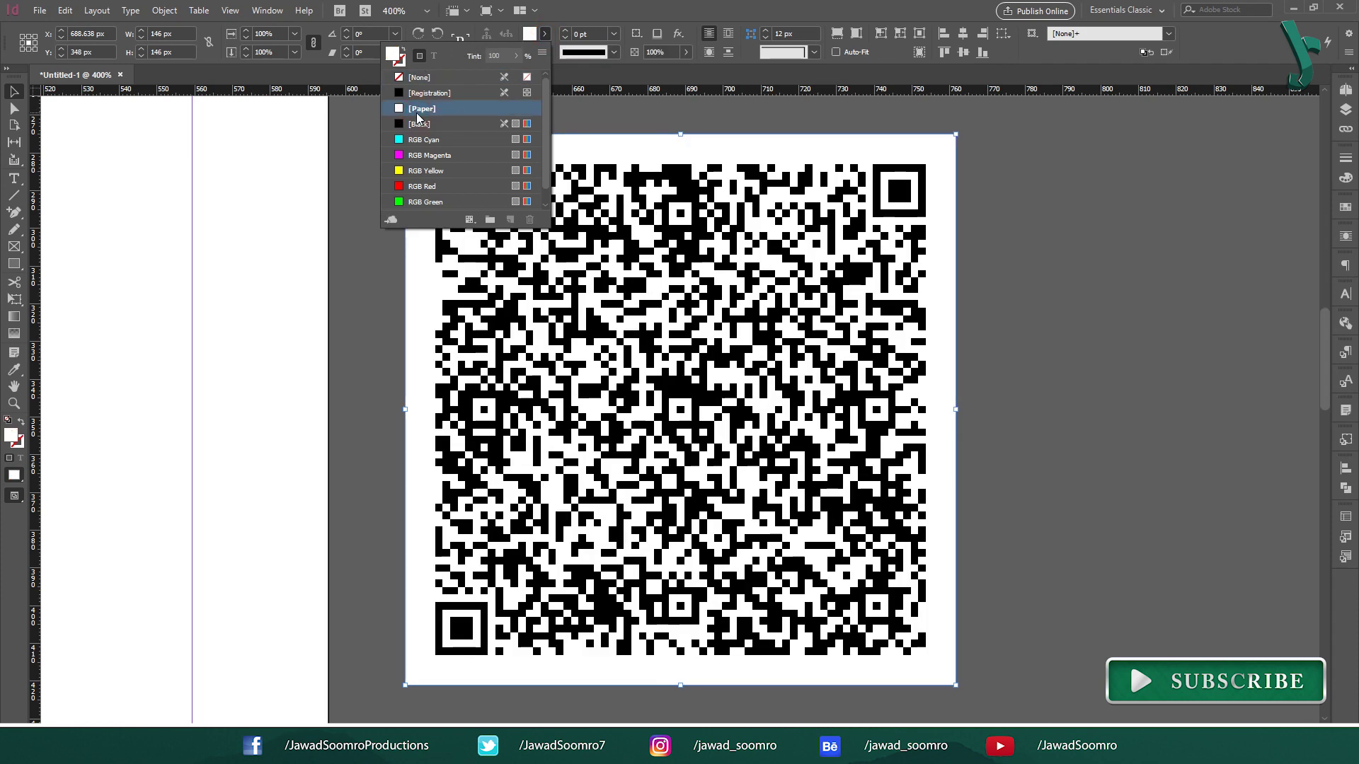
key("Escape")
key("ctrl+minus")
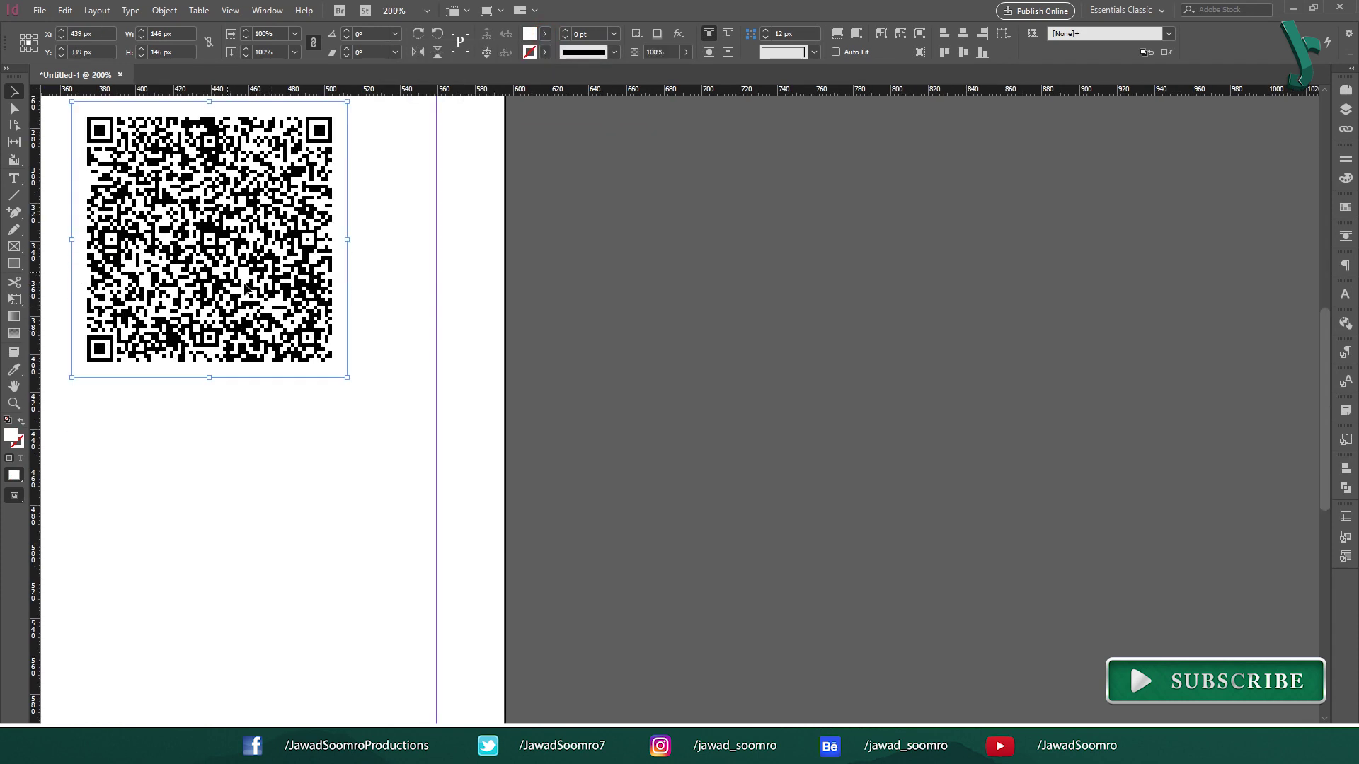
left_click_drag(324, 409, 512, 474)
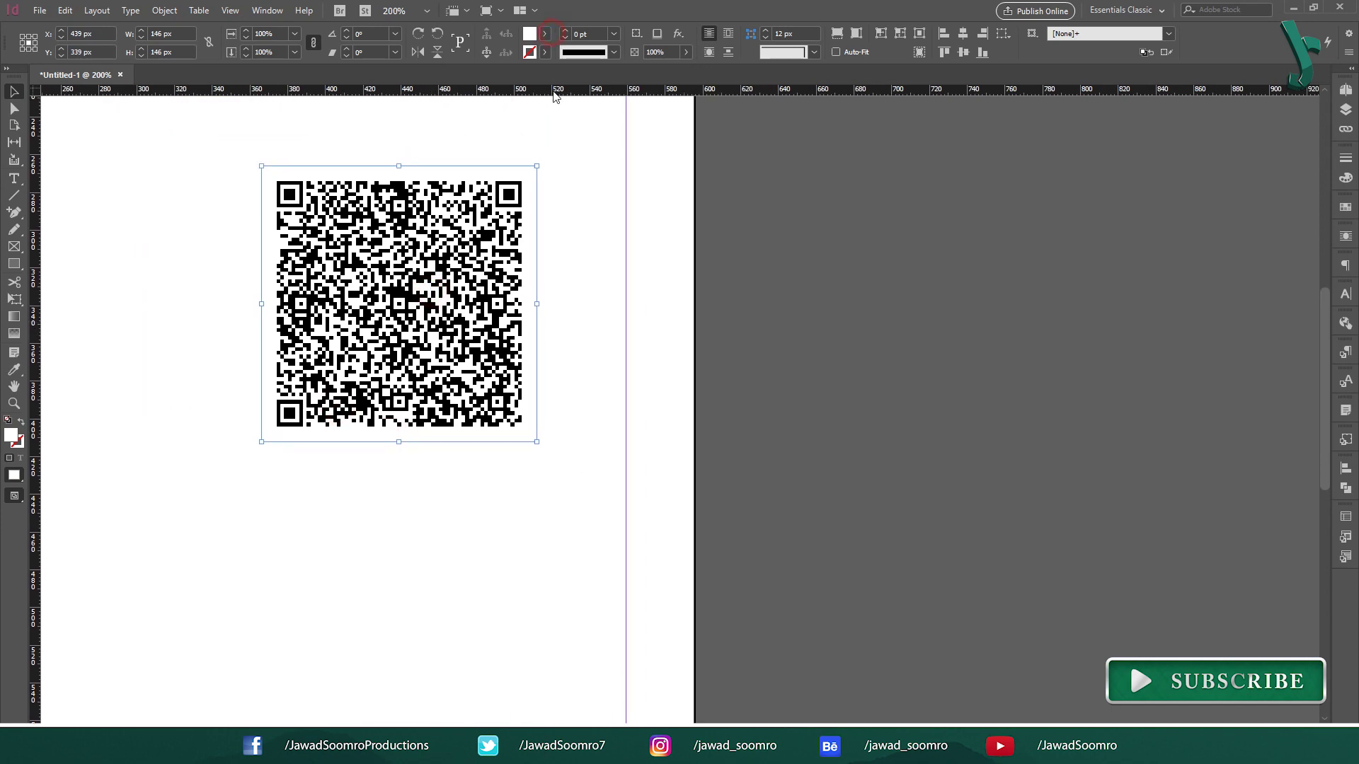
- Try green, yellow and blue background fills, then restore the white fill
left_click(542, 36)
left_click(436, 202)
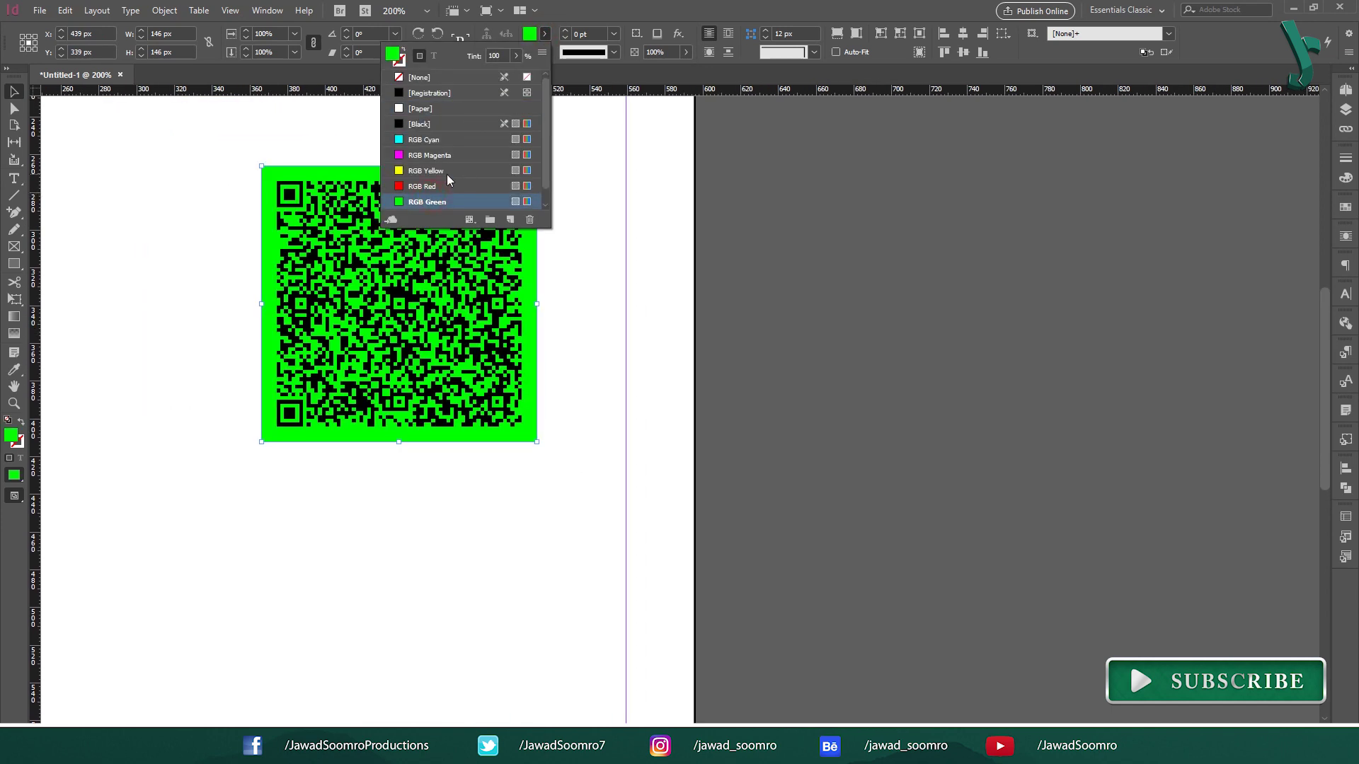
left_click(447, 173)
scroll(441, 198, "down", 1)
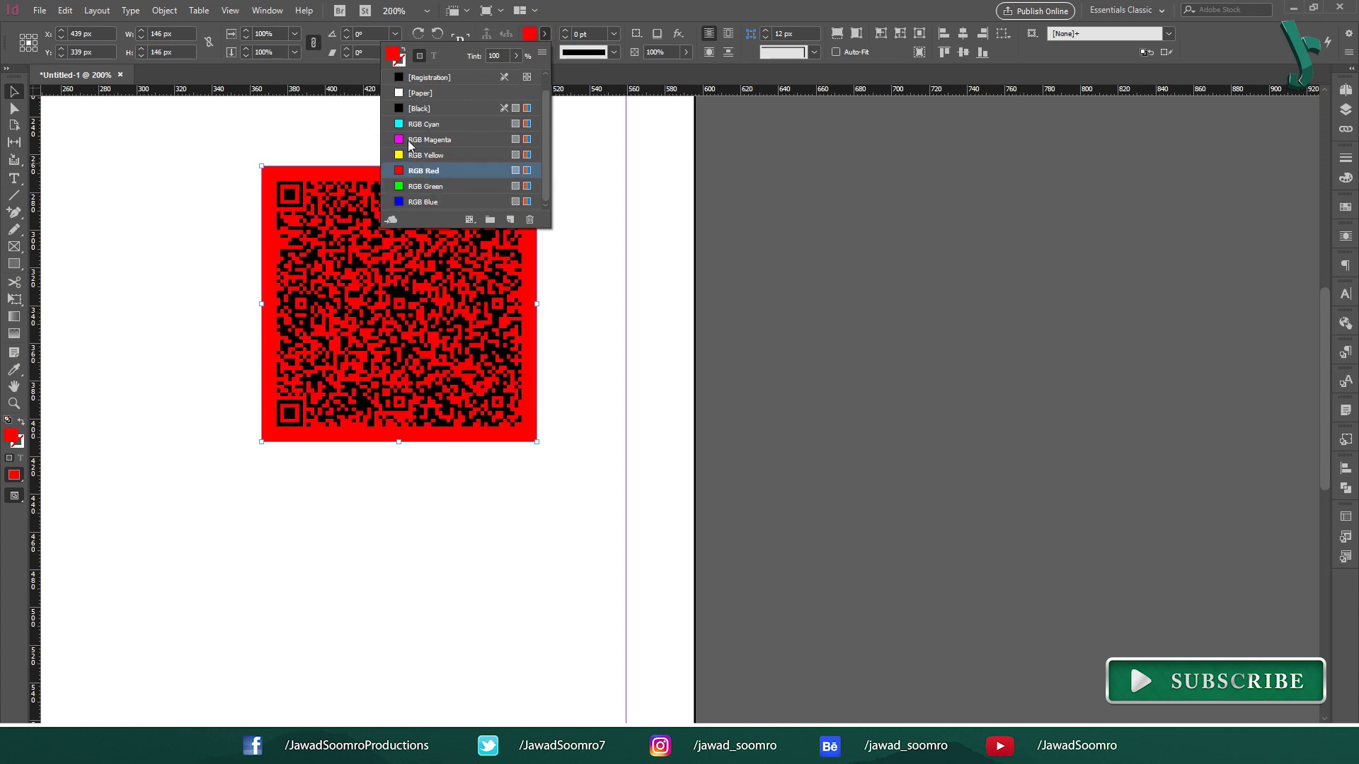
left_click(446, 203)
left_click(450, 485)
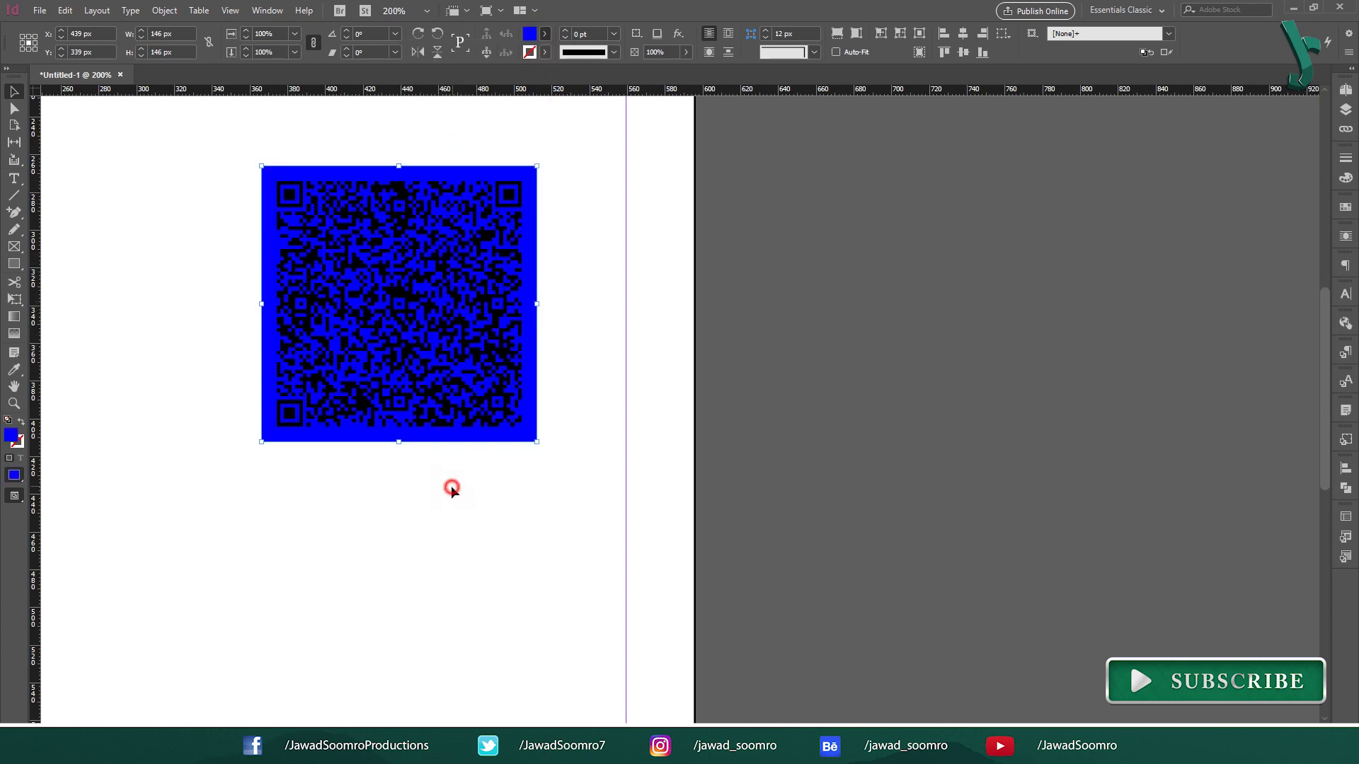
left_click(389, 273)
left_click(547, 38)
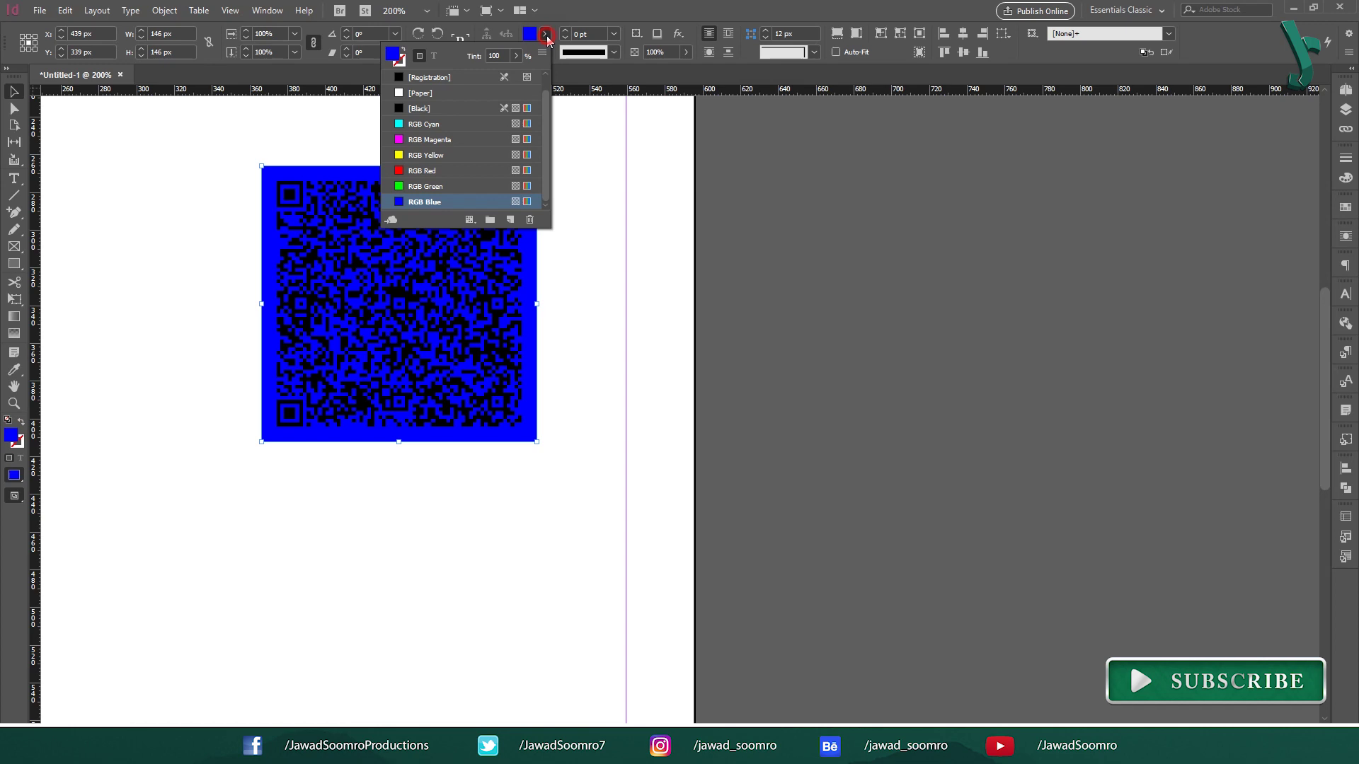
left_click(425, 94)
left_click(315, 493)
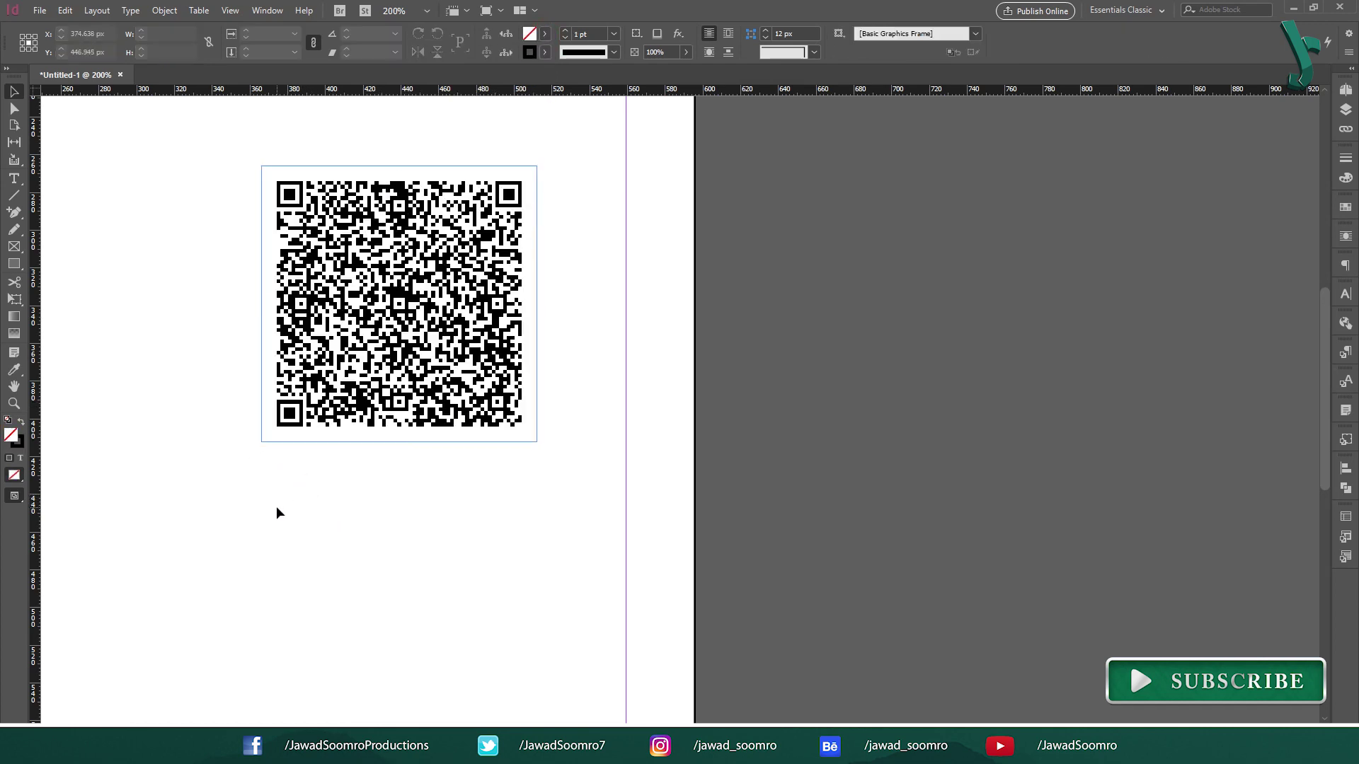
- Select the whole QR code and copy it to the clipboard
left_click_drag(245, 571, 582, 202)
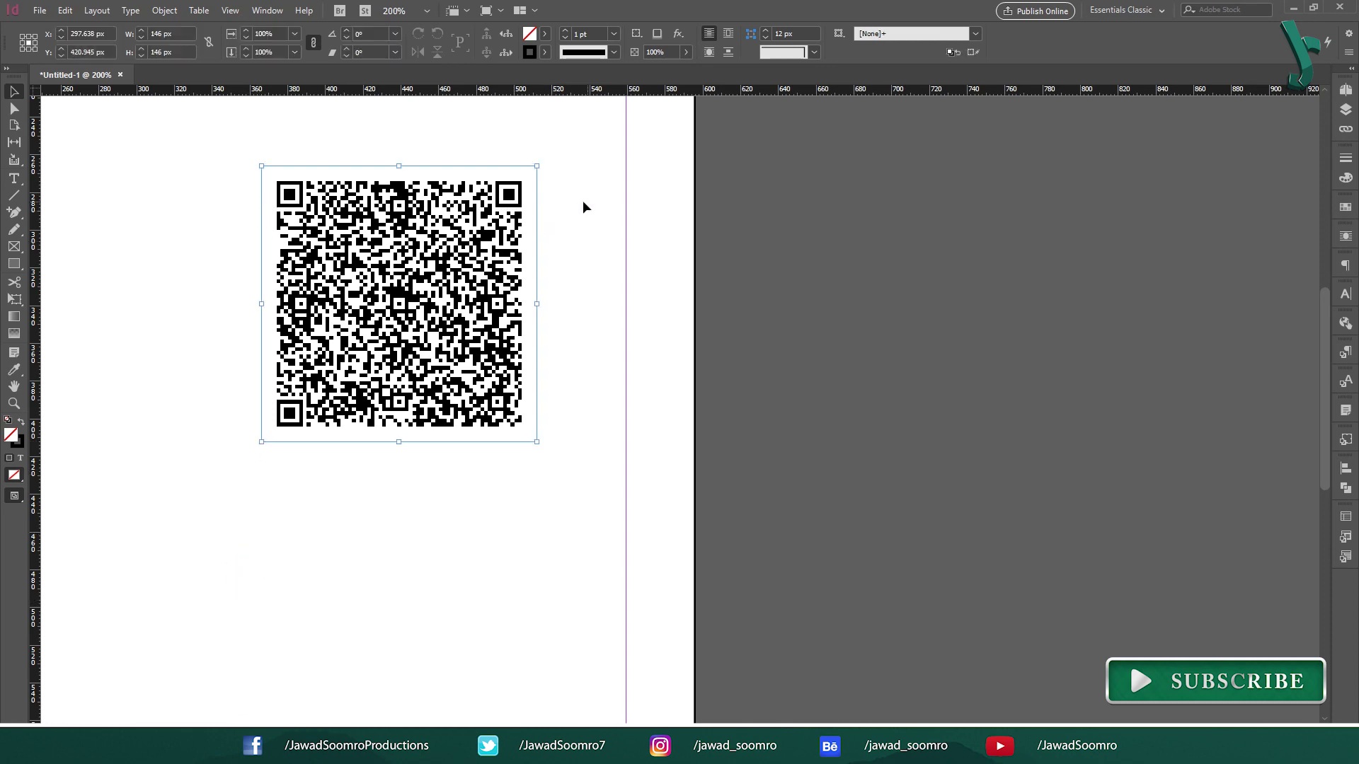
key("ctrl+c")
right_click(409, 281)
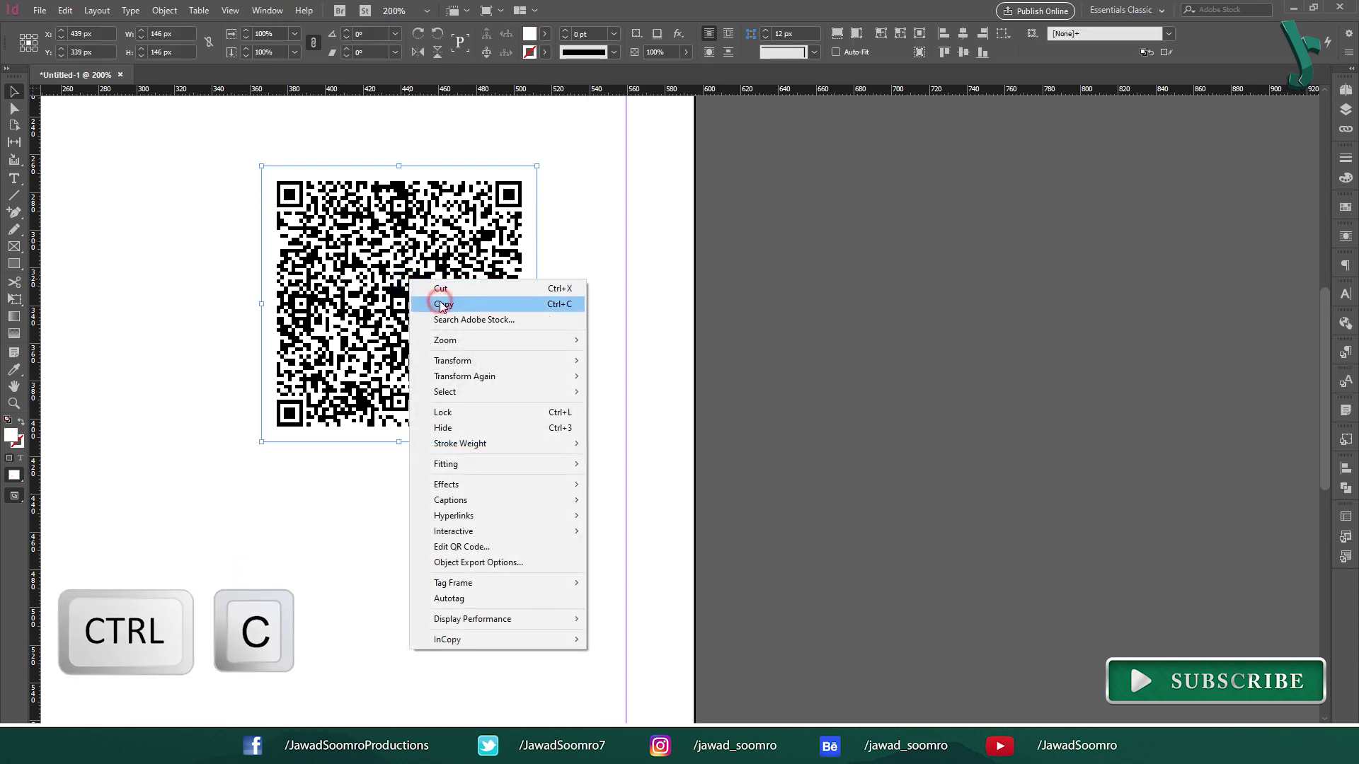
left_click(575, 303)
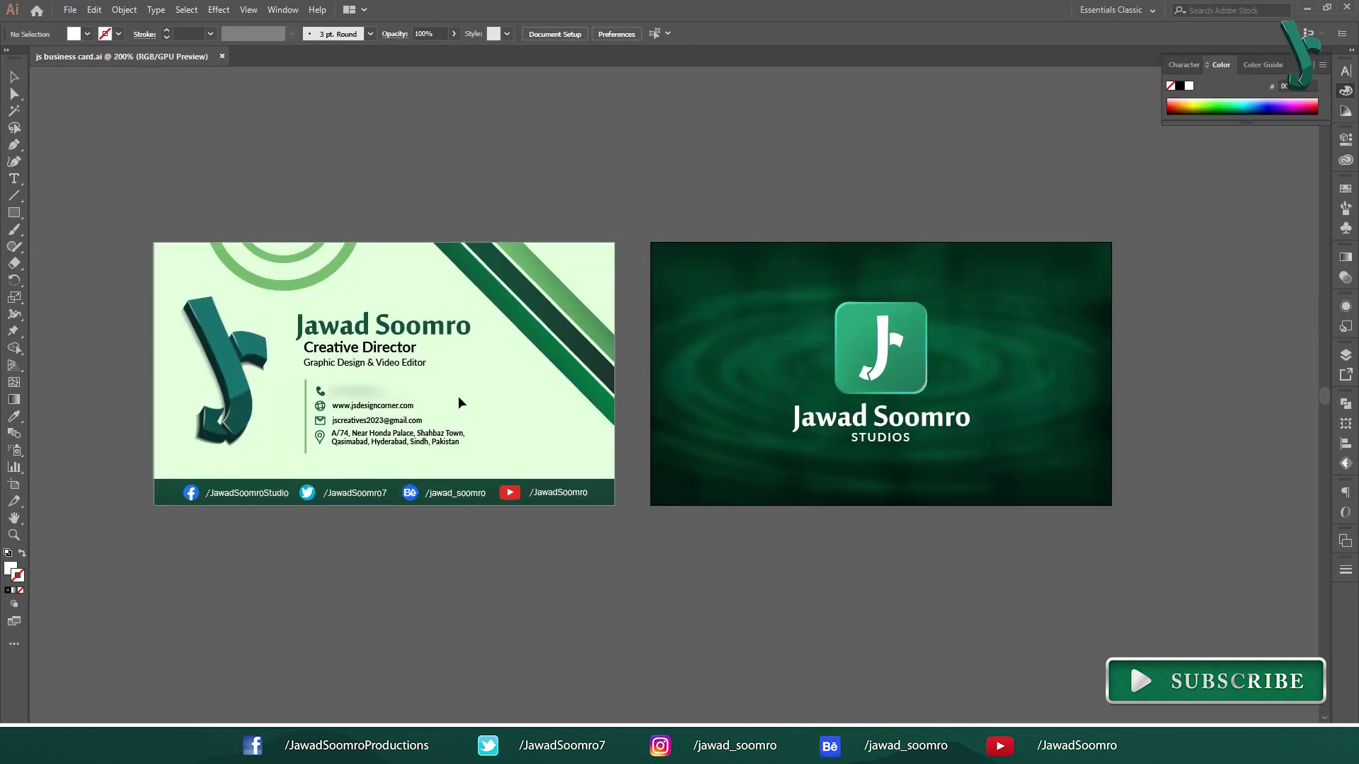
- Paste the QR code into the business card file and unite its squares into one shape
left_click(94, 10)
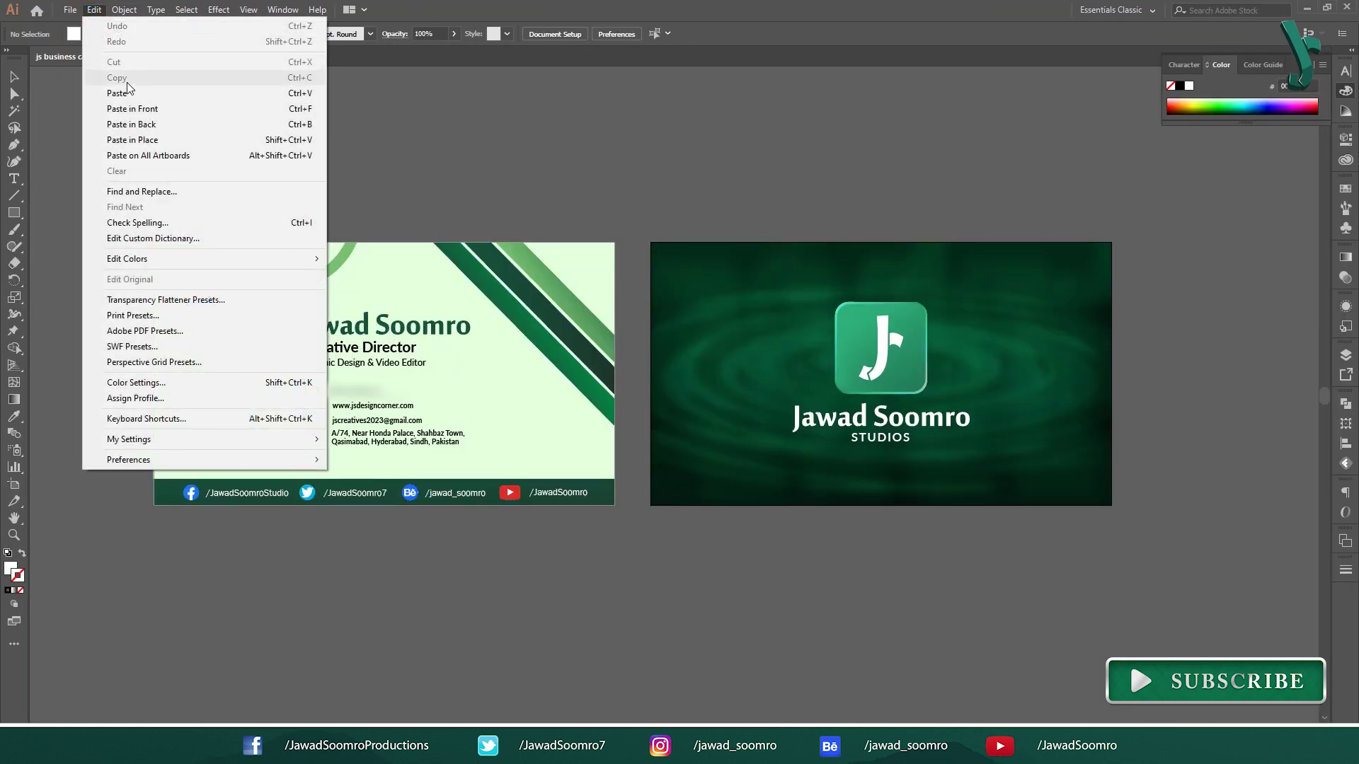
left_click(319, 93)
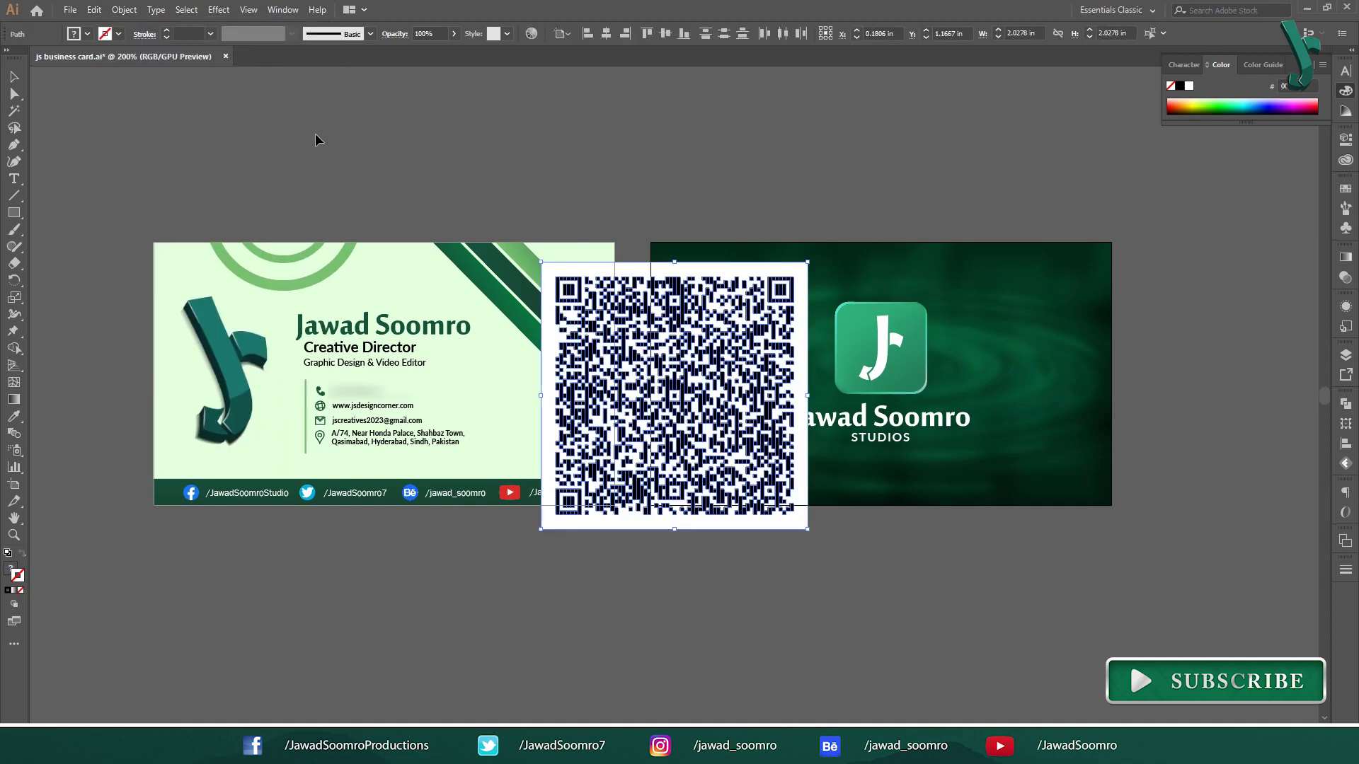
key("ctrl+equal")
key("ctrl+equal")
key("ctrl+equal")
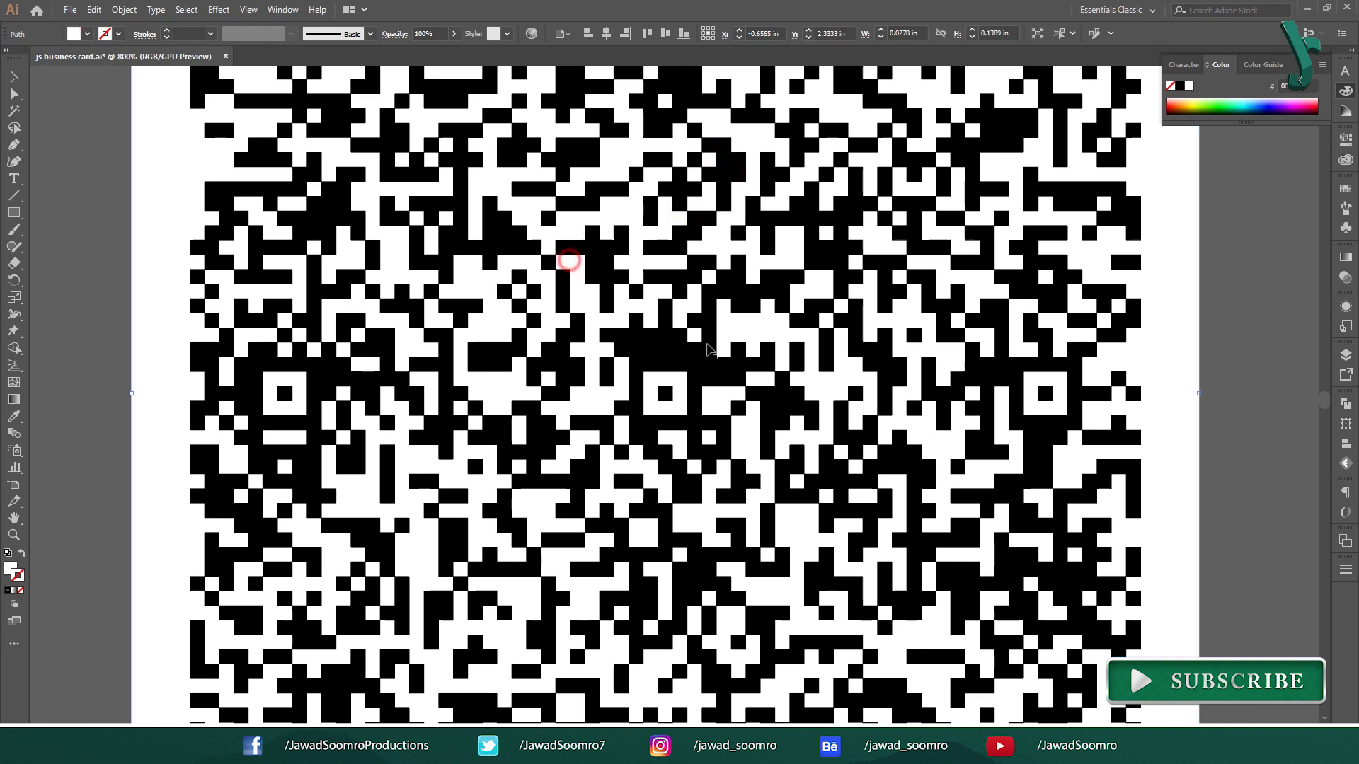
key("ctrl+minus")
key("ctrl+minus")
key("ctrl+minus")
left_click(1346, 403)
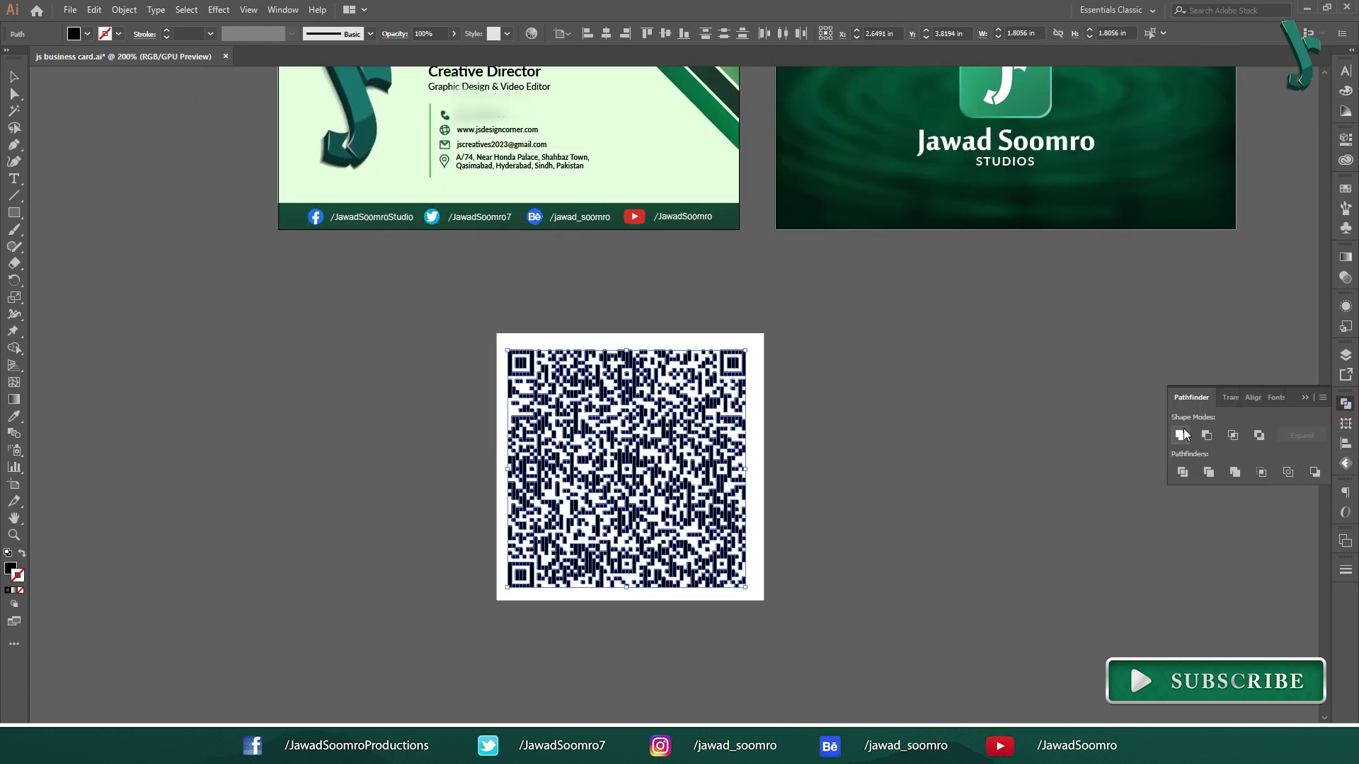
left_click(1182, 435)
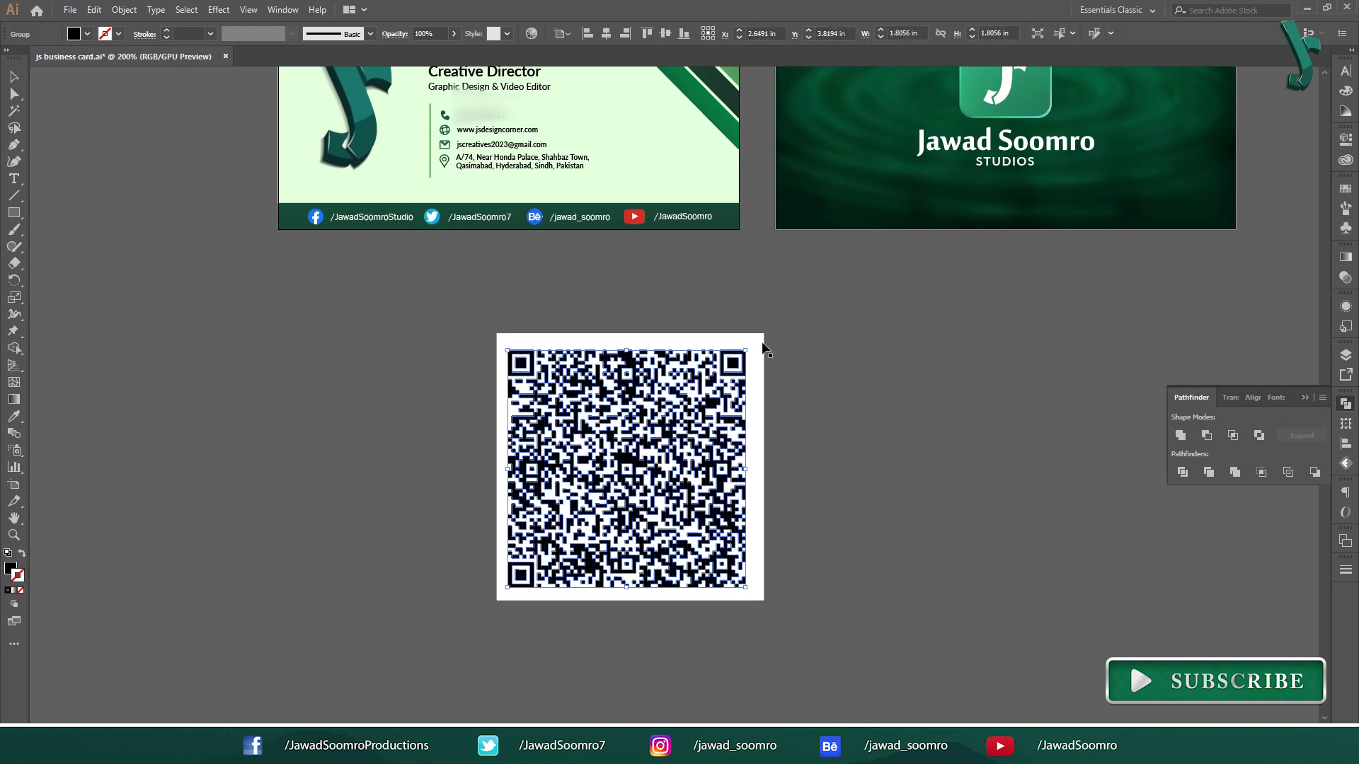
- Centre the QR code horizontally and vertically on the front card, then deselect
left_click(566, 337)
left_click(552, 208, "shift")
left_click(607, 33)
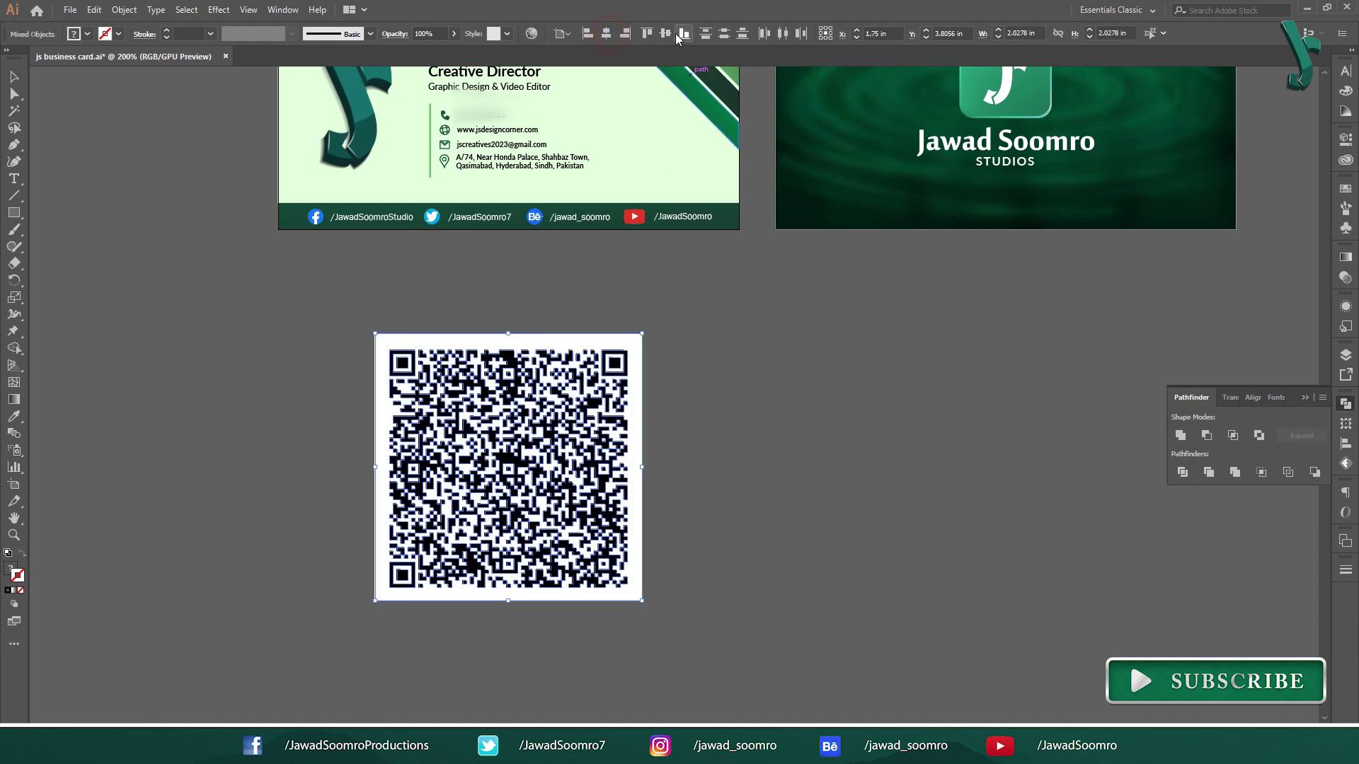
left_click(665, 33)
right_click(504, 213)
left_click(710, 394)
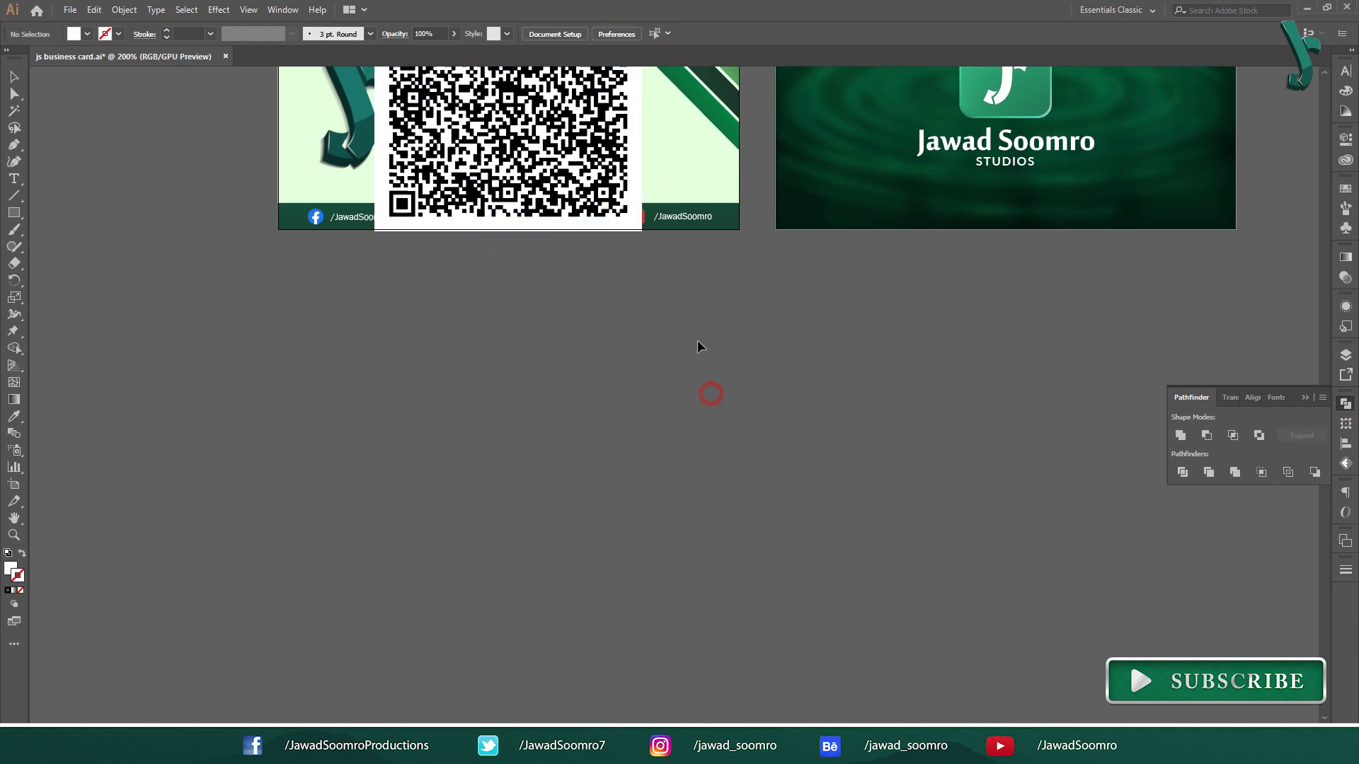
scroll(703, 365, "up", 5)
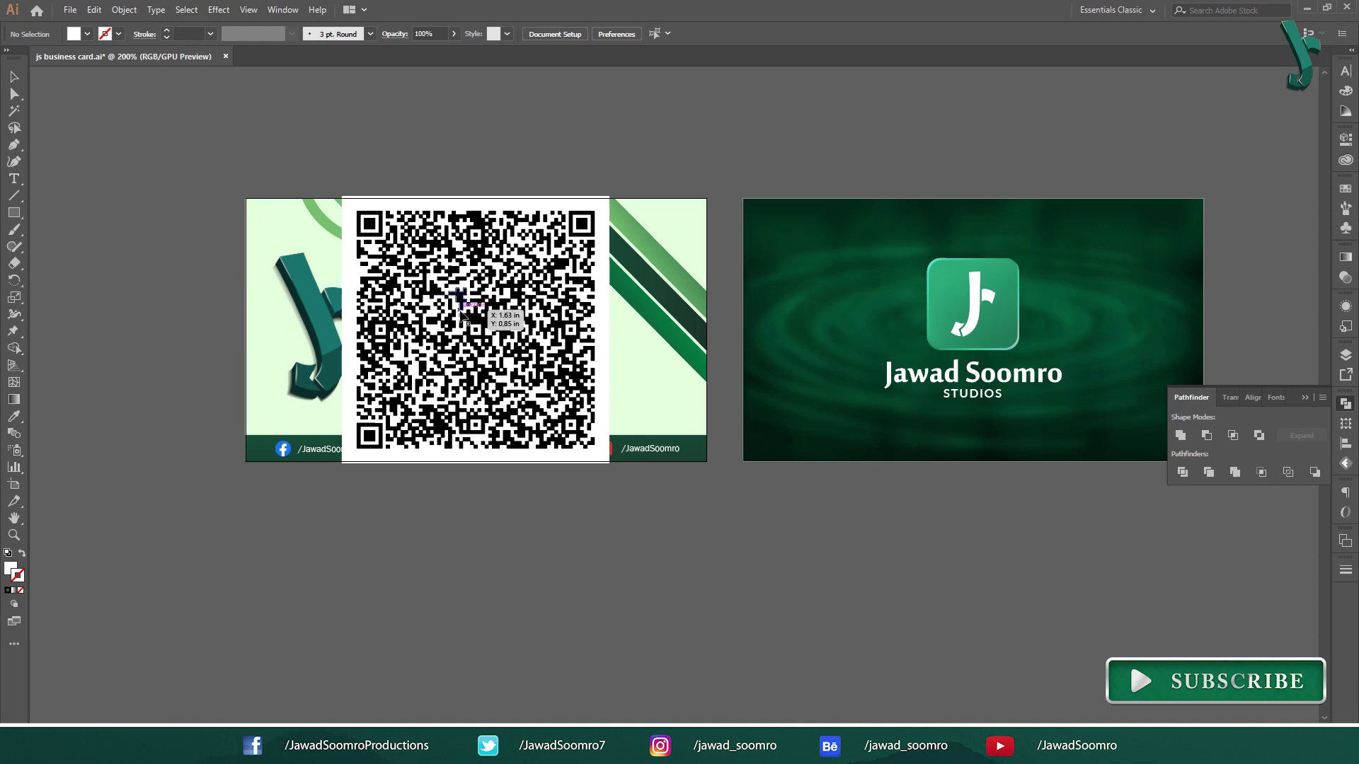
- Shrink the QR group to about half an inch and move it to the card front's lower right
left_click(383, 223)
mouse_move(343, 199)
left_mouse_down()
mouse_move(549, 346)
mouse_move(550, 403)
mouse_move(335, 342)
left_mouse_up()
left_click_drag(188, 315, 499, 332)
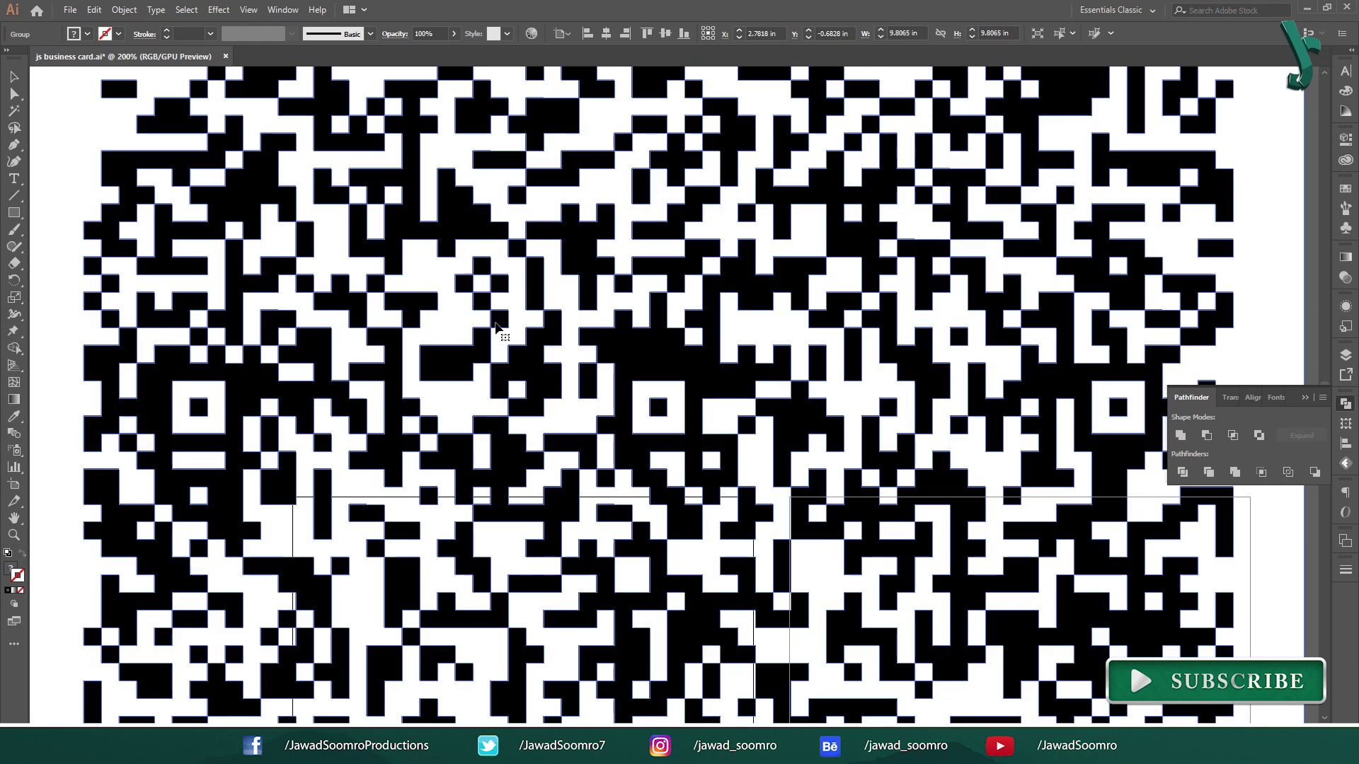
key("ctrl+z")
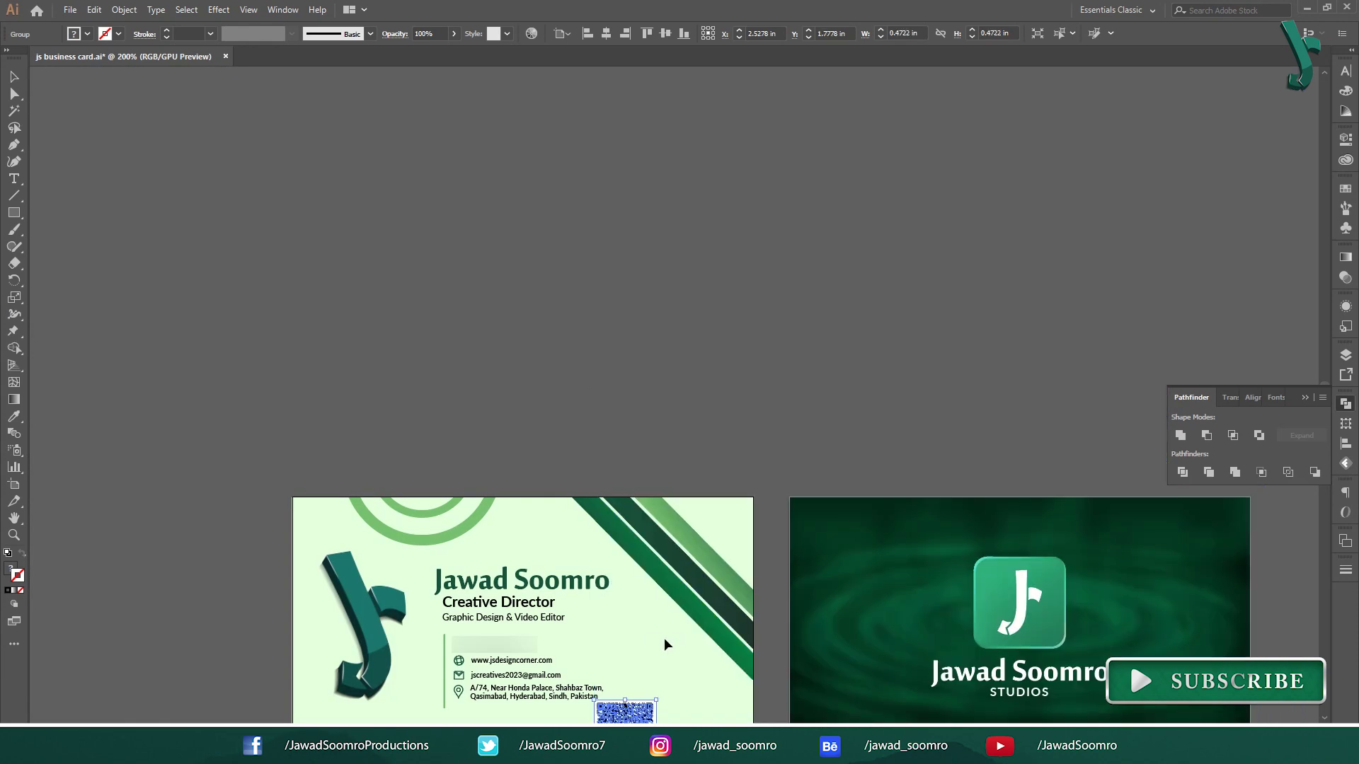
scroll(664, 638, "down", 5)
left_click_drag(570, 438, 629, 378)
left_click(669, 530)
- Fine-tune the QR code's size and position, then export it as a 400 ppi PNG
left_click(637, 400)
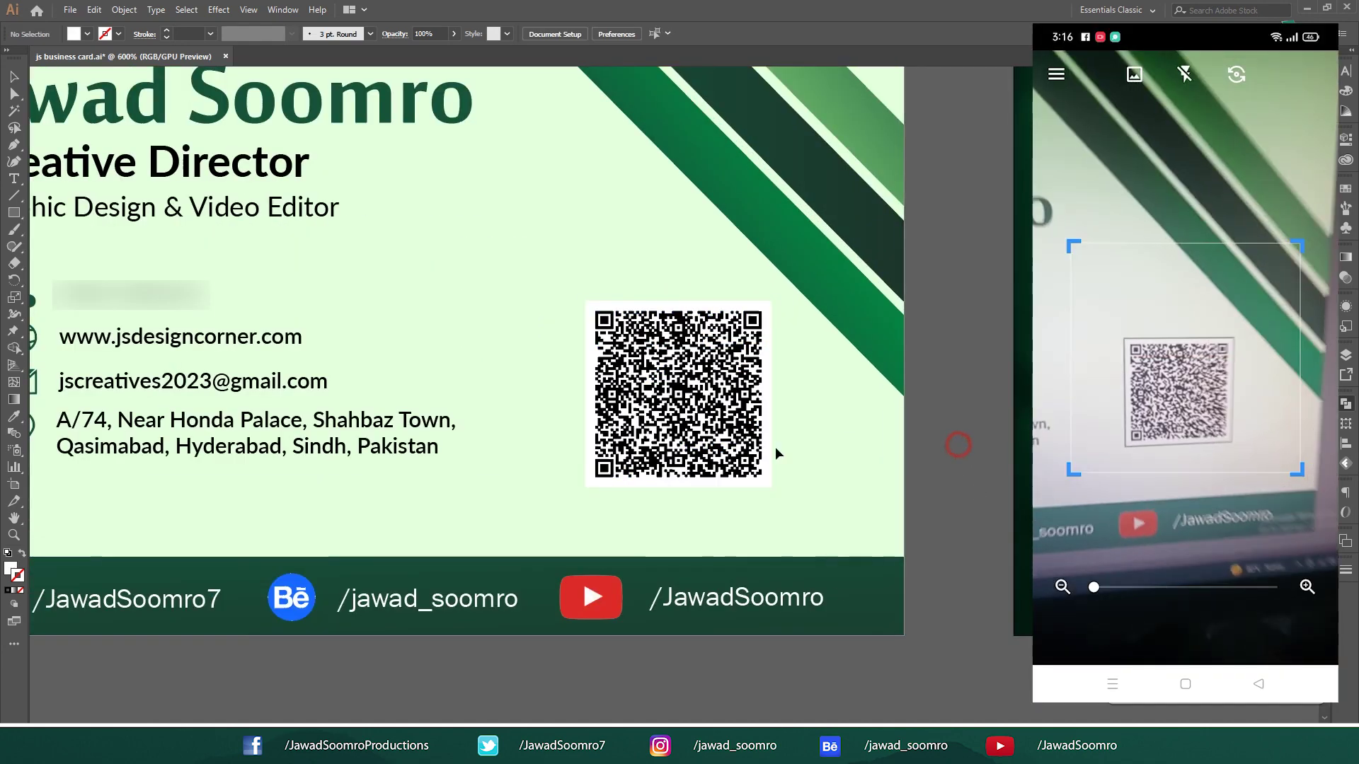
left_click_drag(713, 387, 709, 405)
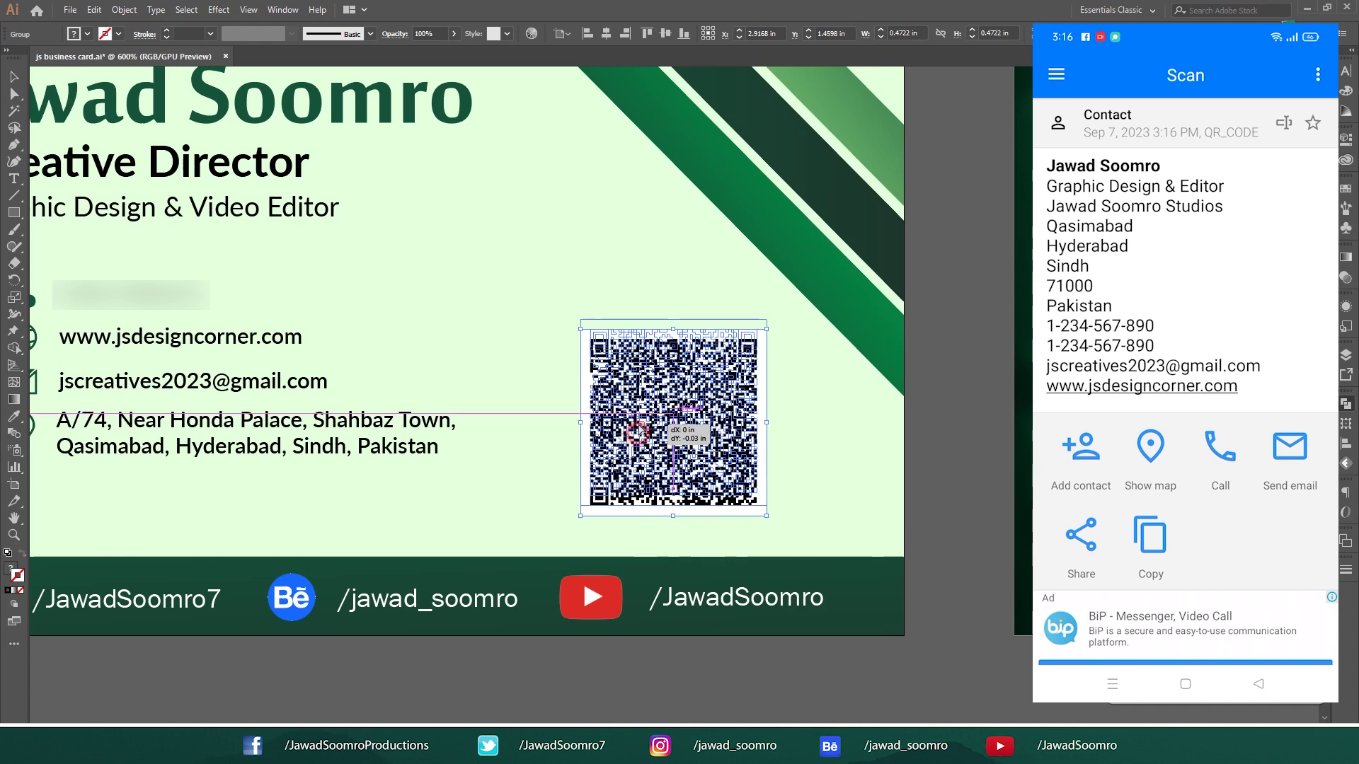
left_click_drag(580, 316, 618, 356)
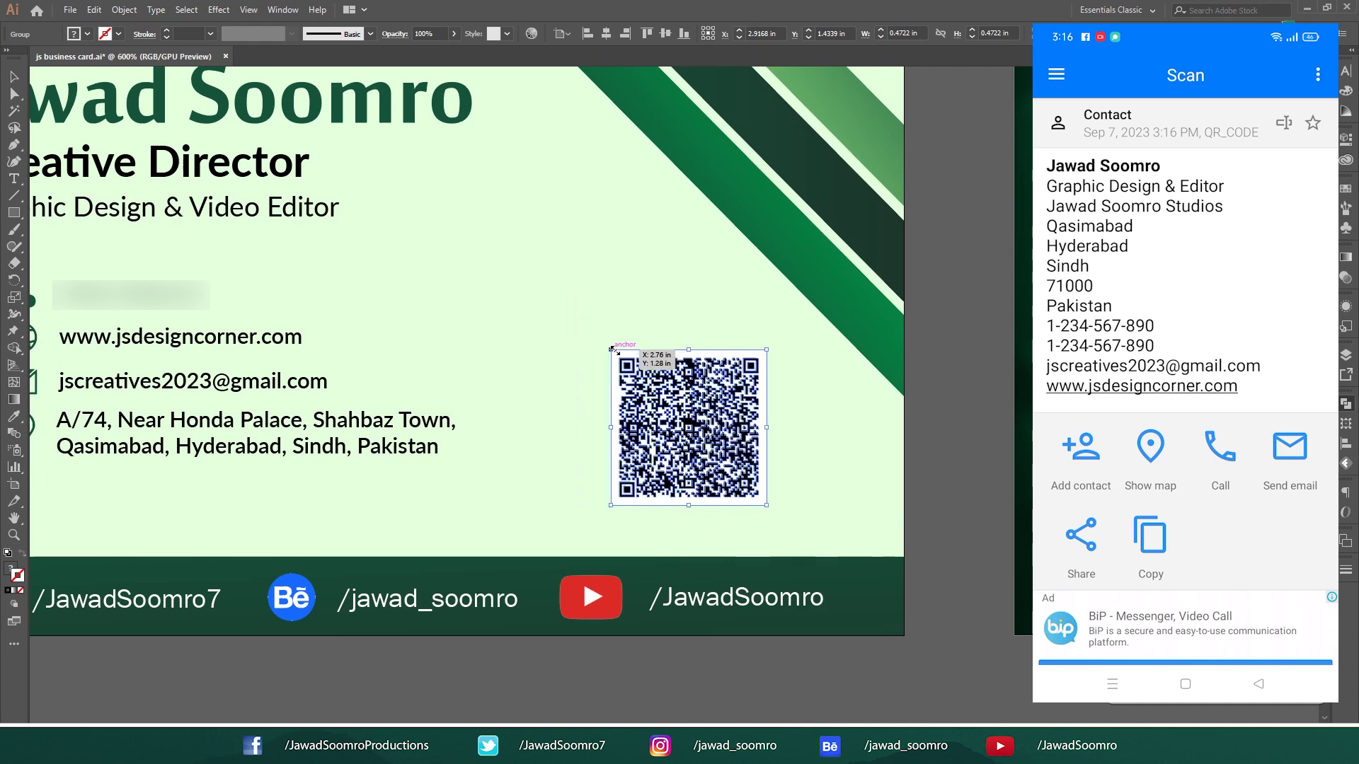
left_click_drag(756, 483, 716, 394)
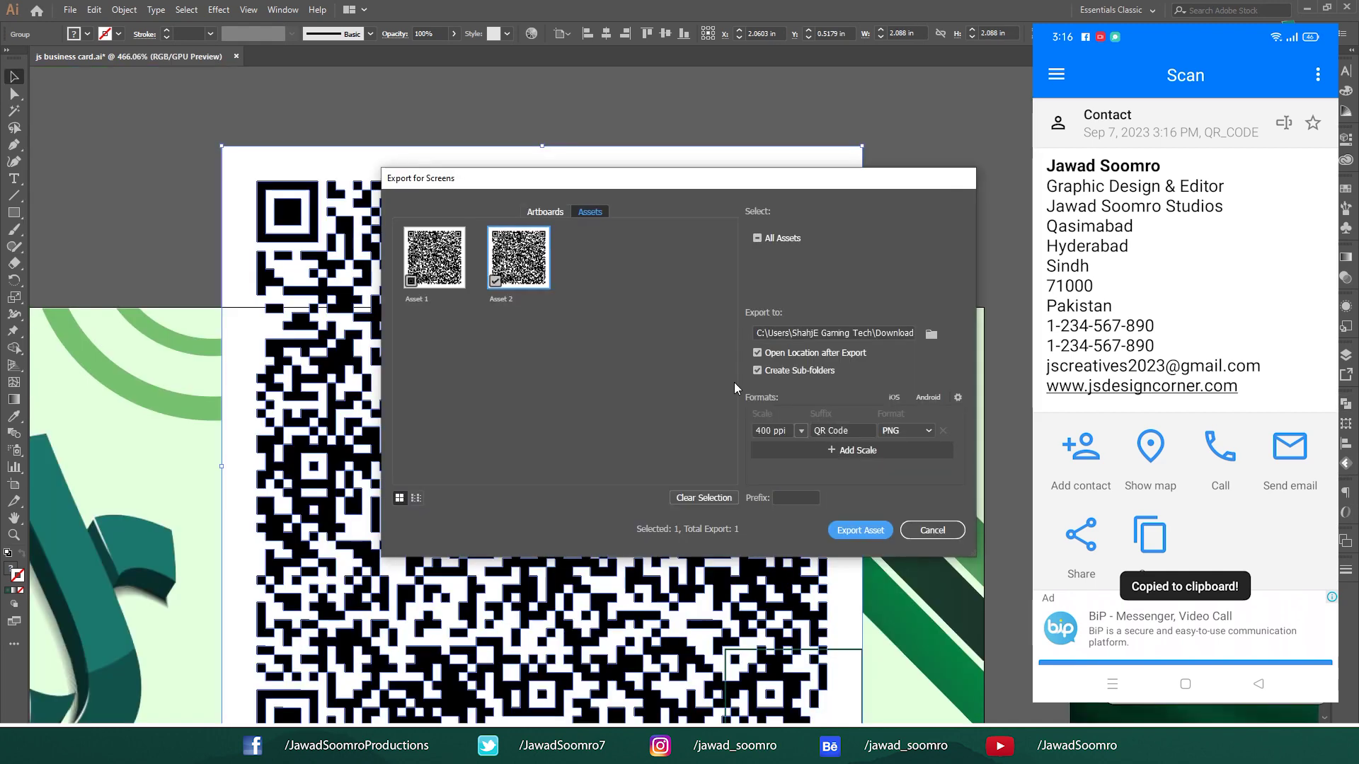
double_click(857, 432)
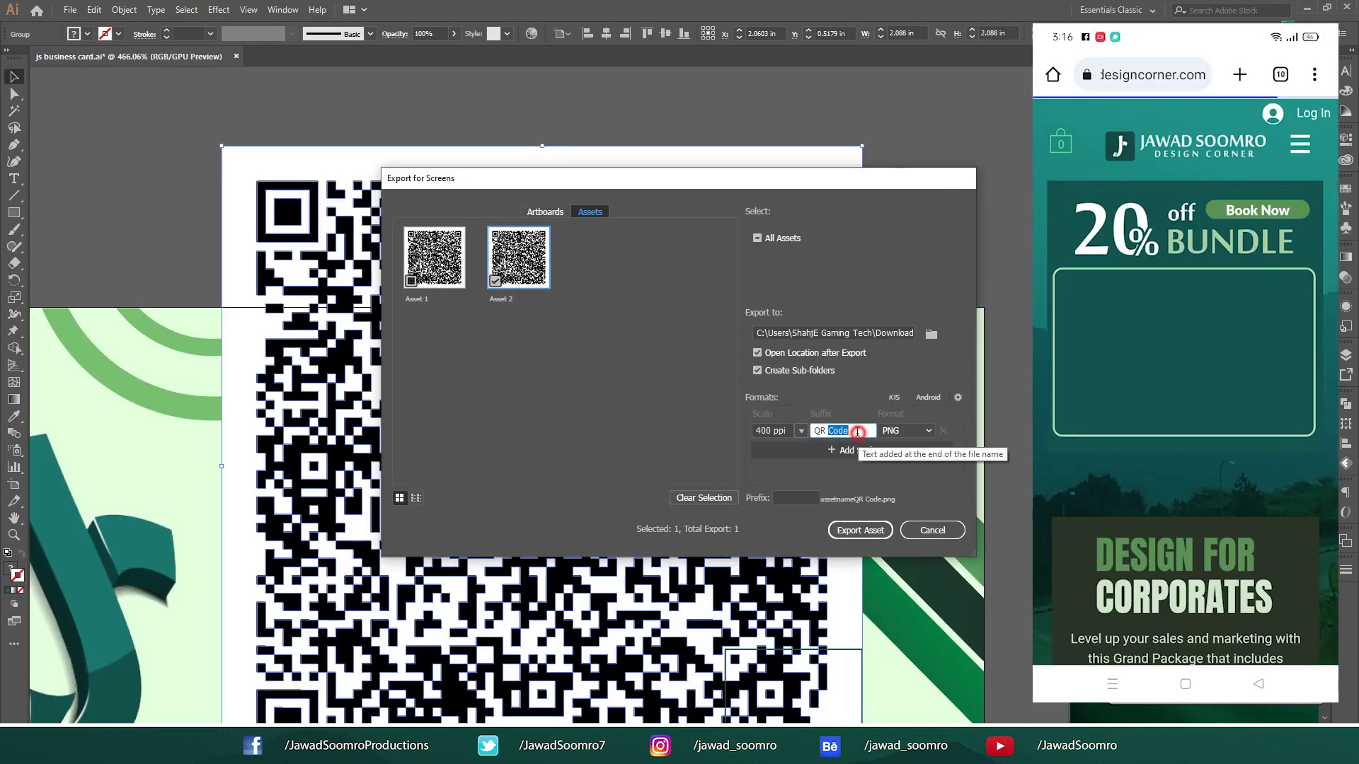
left_click(860, 530)
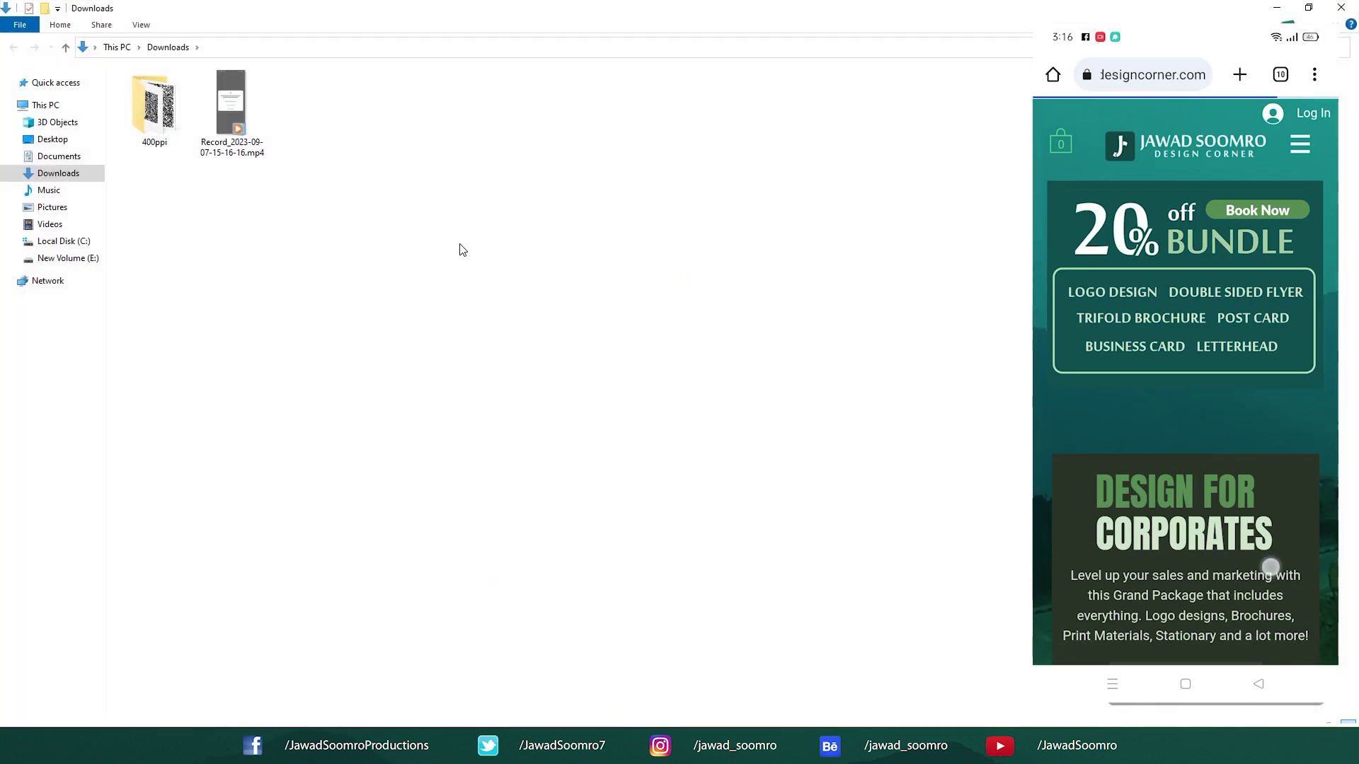
- Open the 400ppi folder, preview both QR PNGs in Photos, and return to Downloads
double_click(162, 115)
double_click(136, 104)
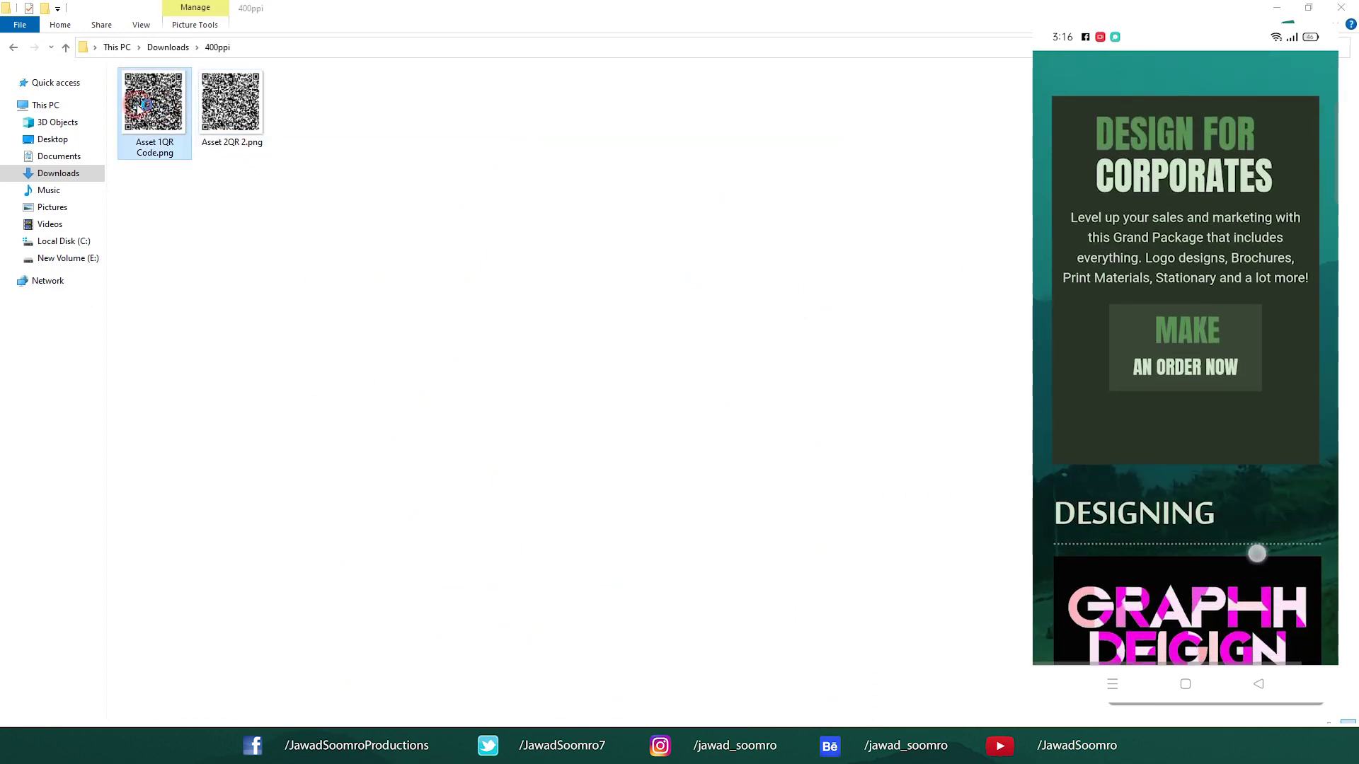
key("Right")
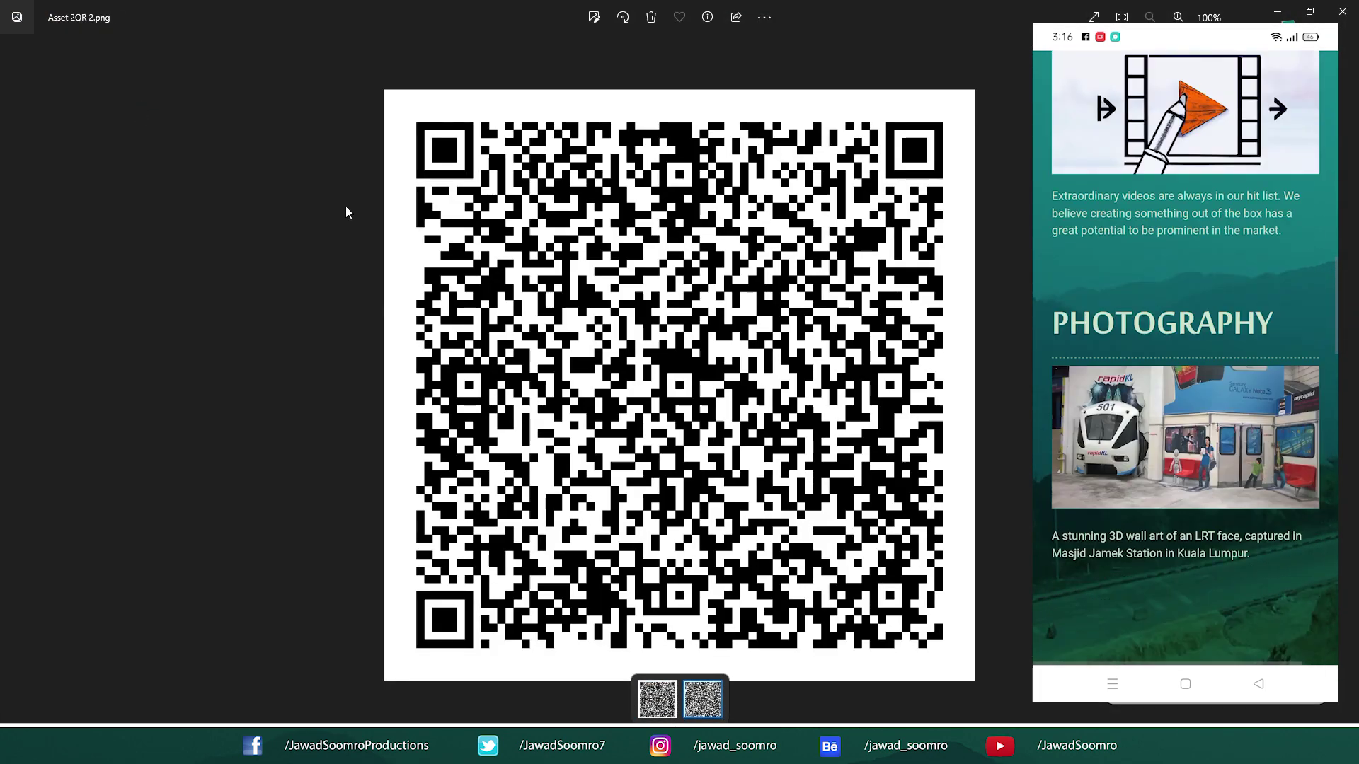
key("Escape")
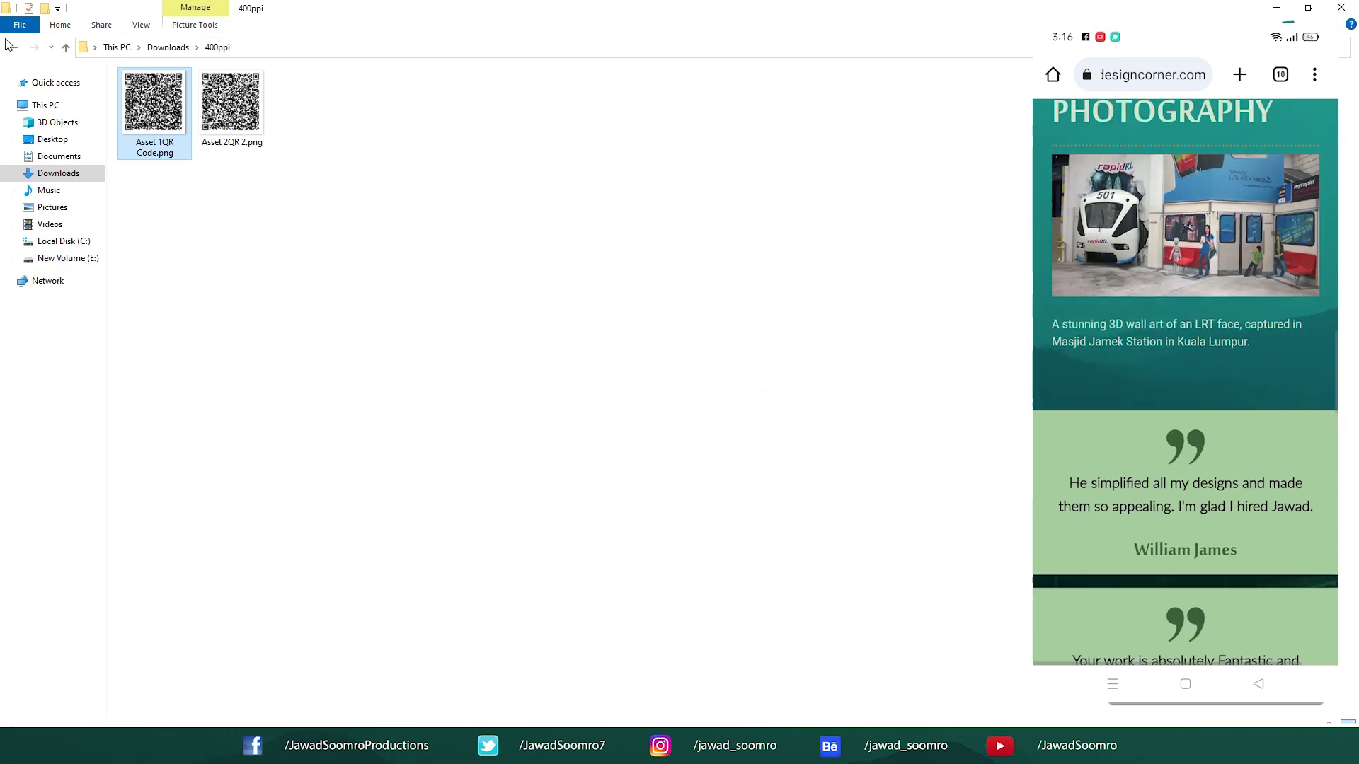
left_click(16, 47)
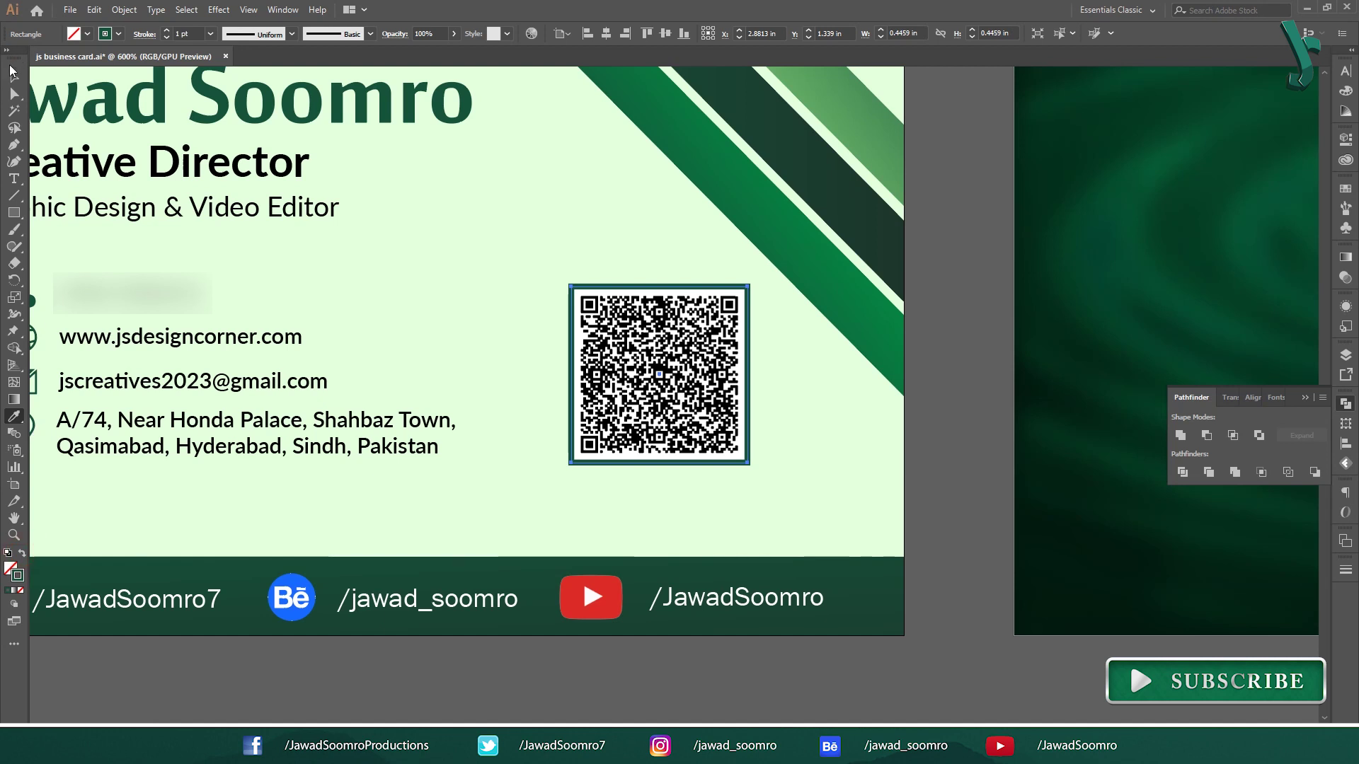
- Give the QR code's white background rectangle a 0.25 pt stroke instead of its dark outline
left_click(13, 73)
left_click(167, 38)
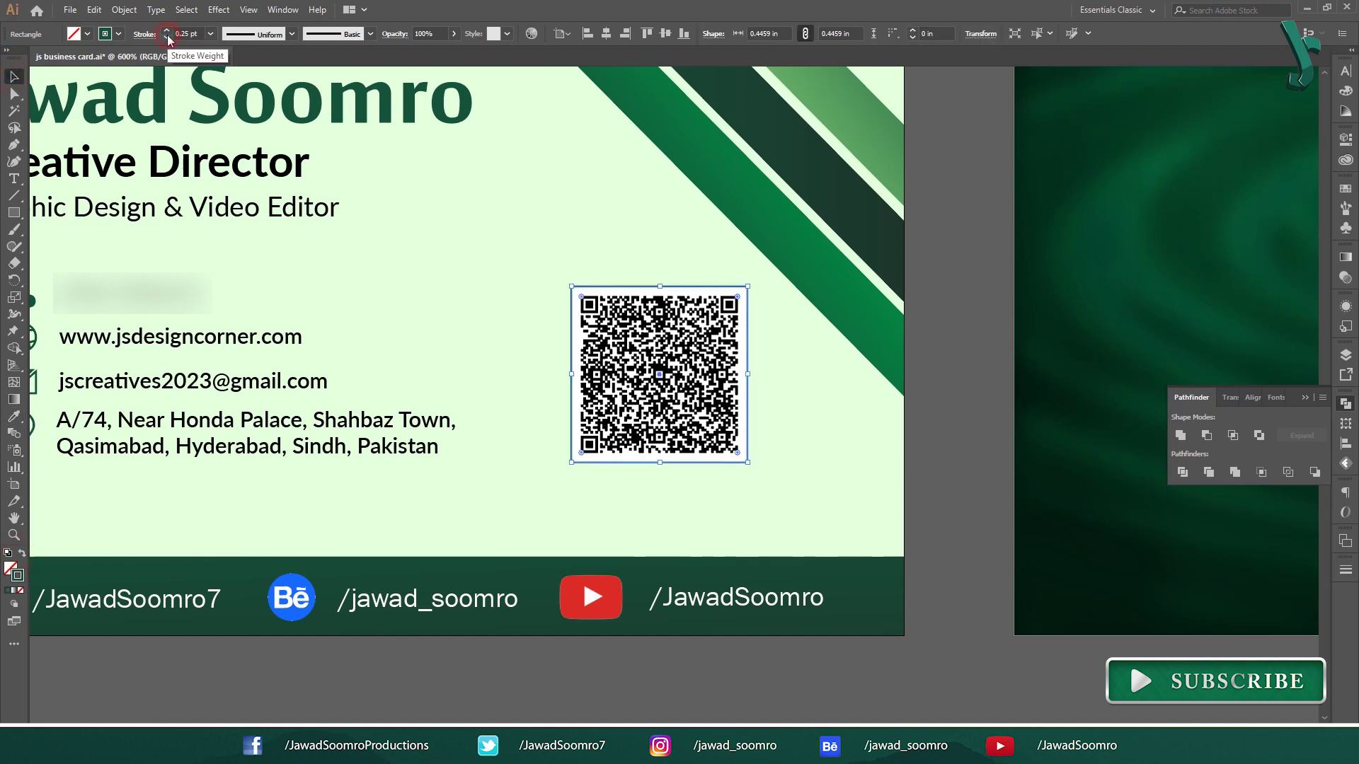
left_click(643, 488)
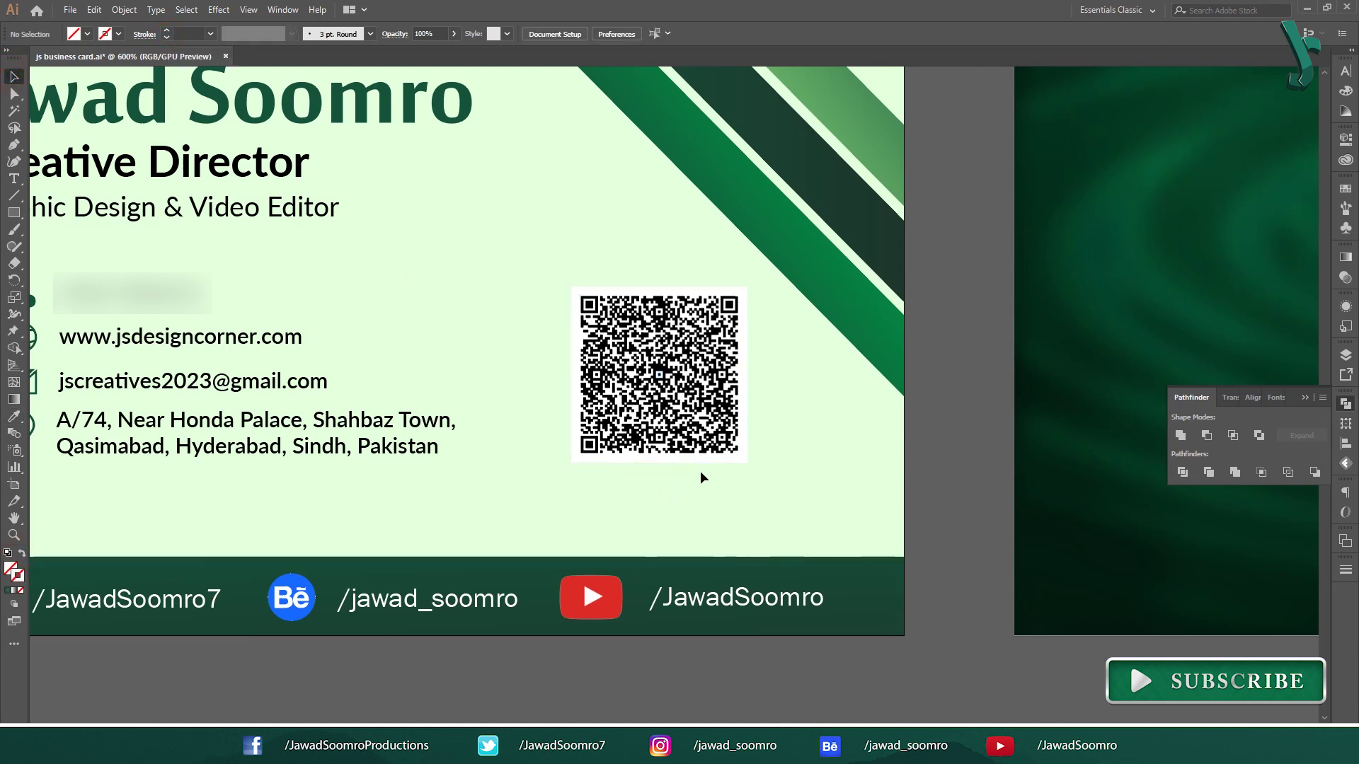
left_click(720, 464)
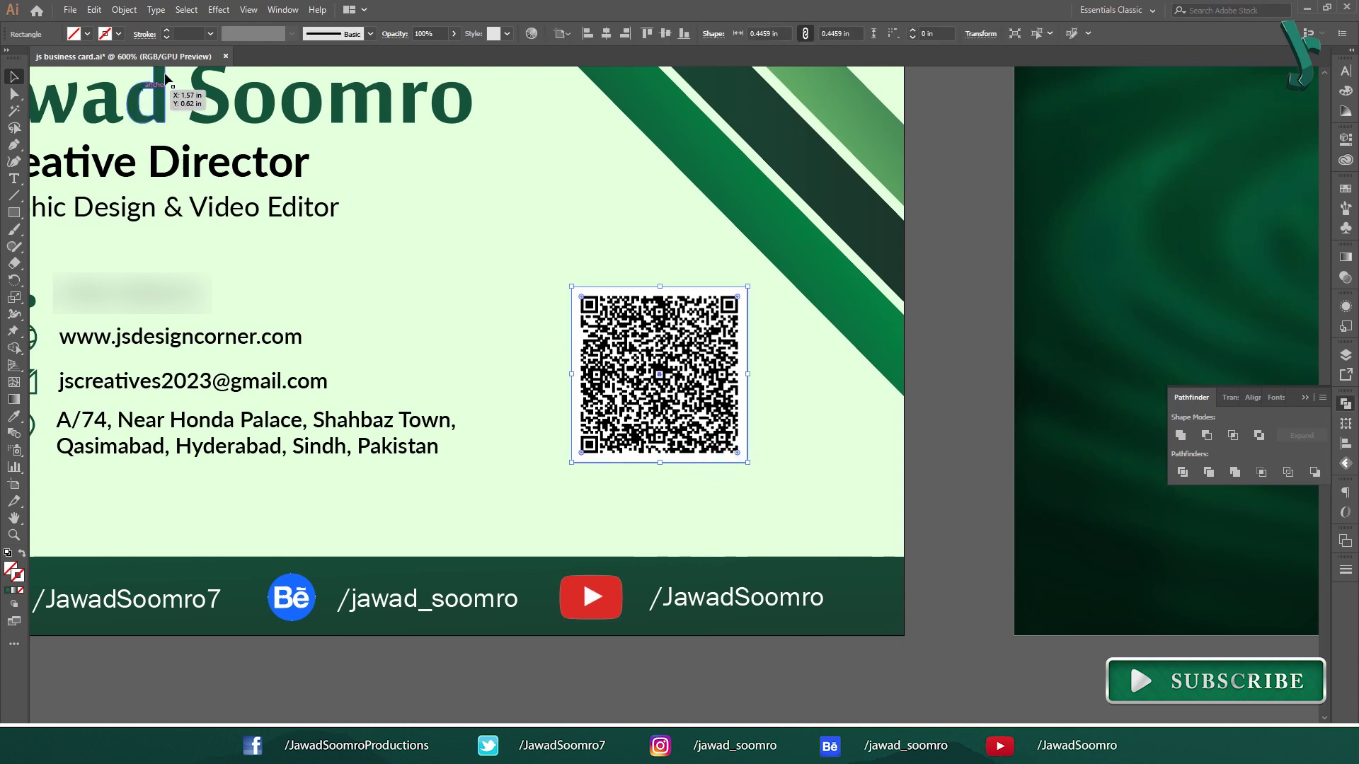
left_click(167, 33)
left_click(596, 516)
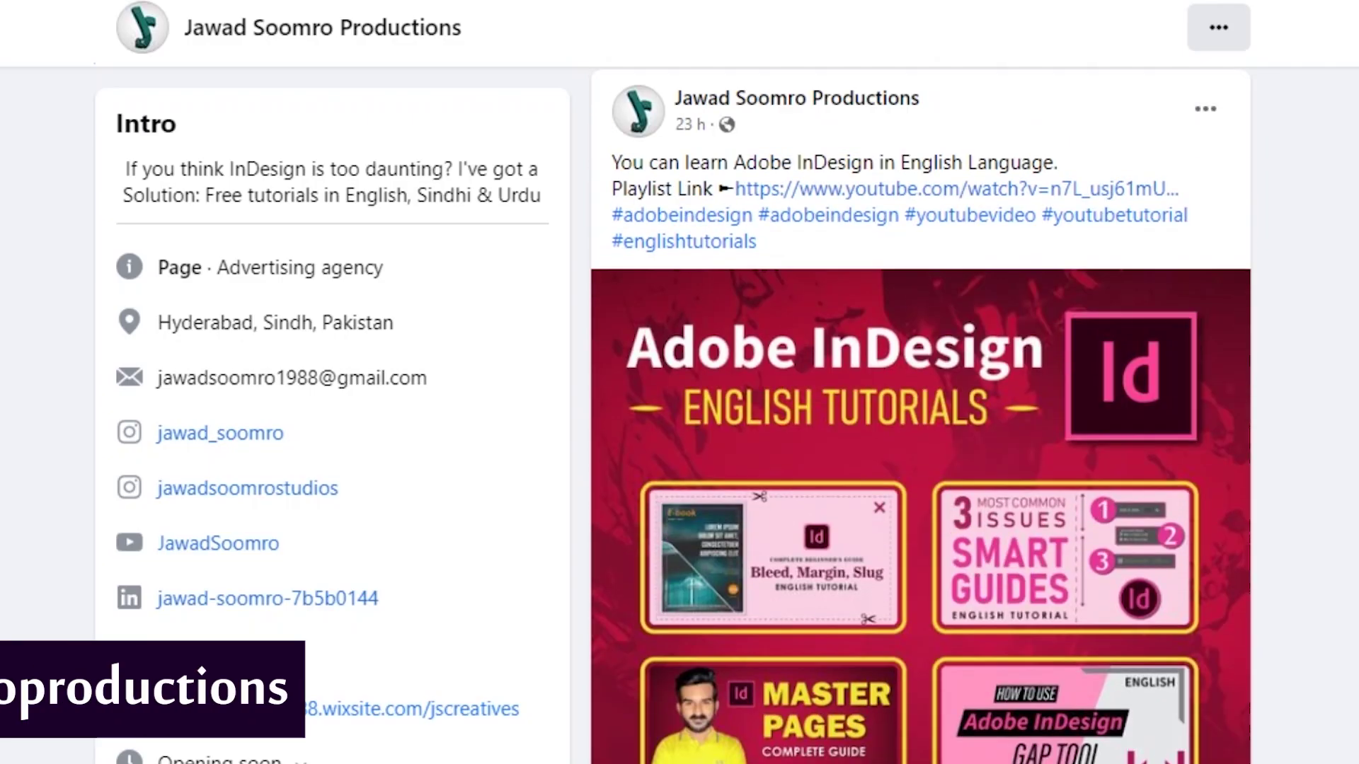
scroll(680, 382, "up", 5)
scroll(679, 382, "up", 5)
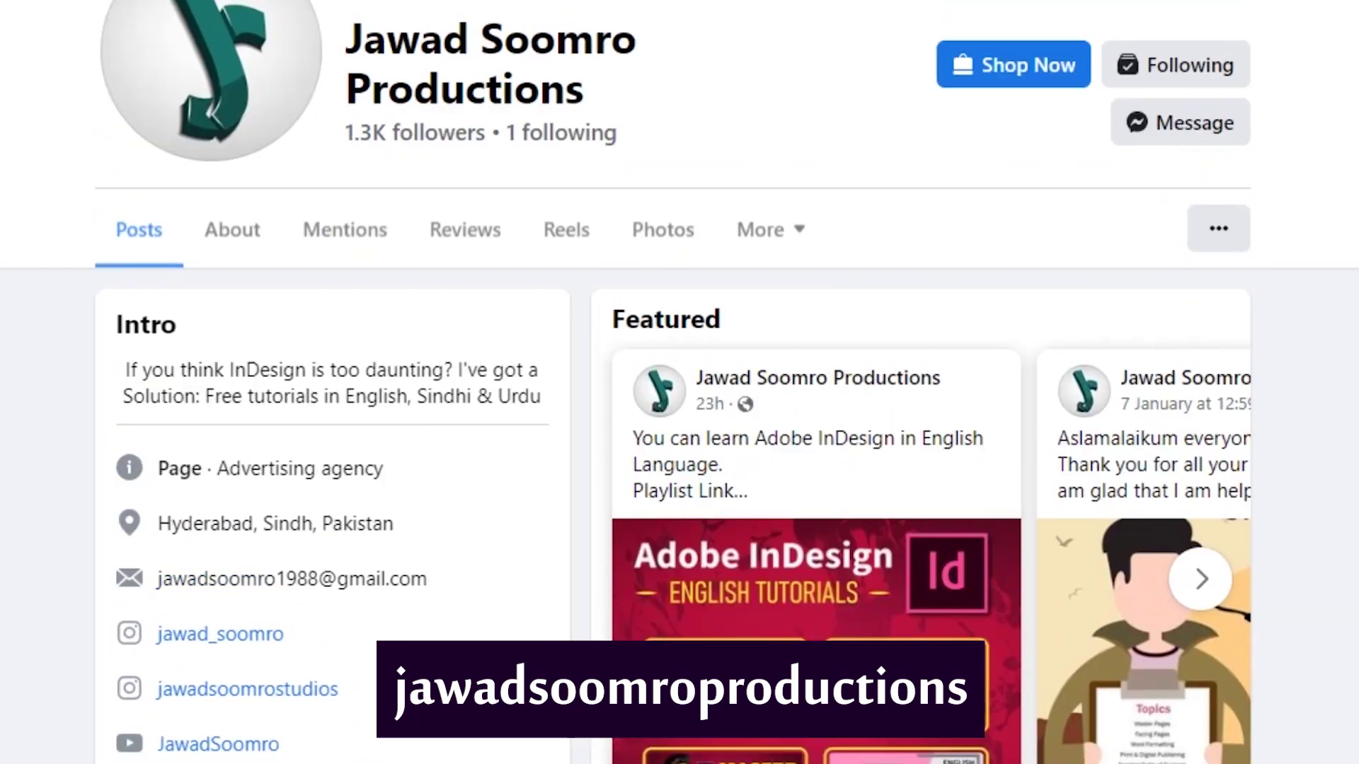
scroll(680, 382, "up", 3)
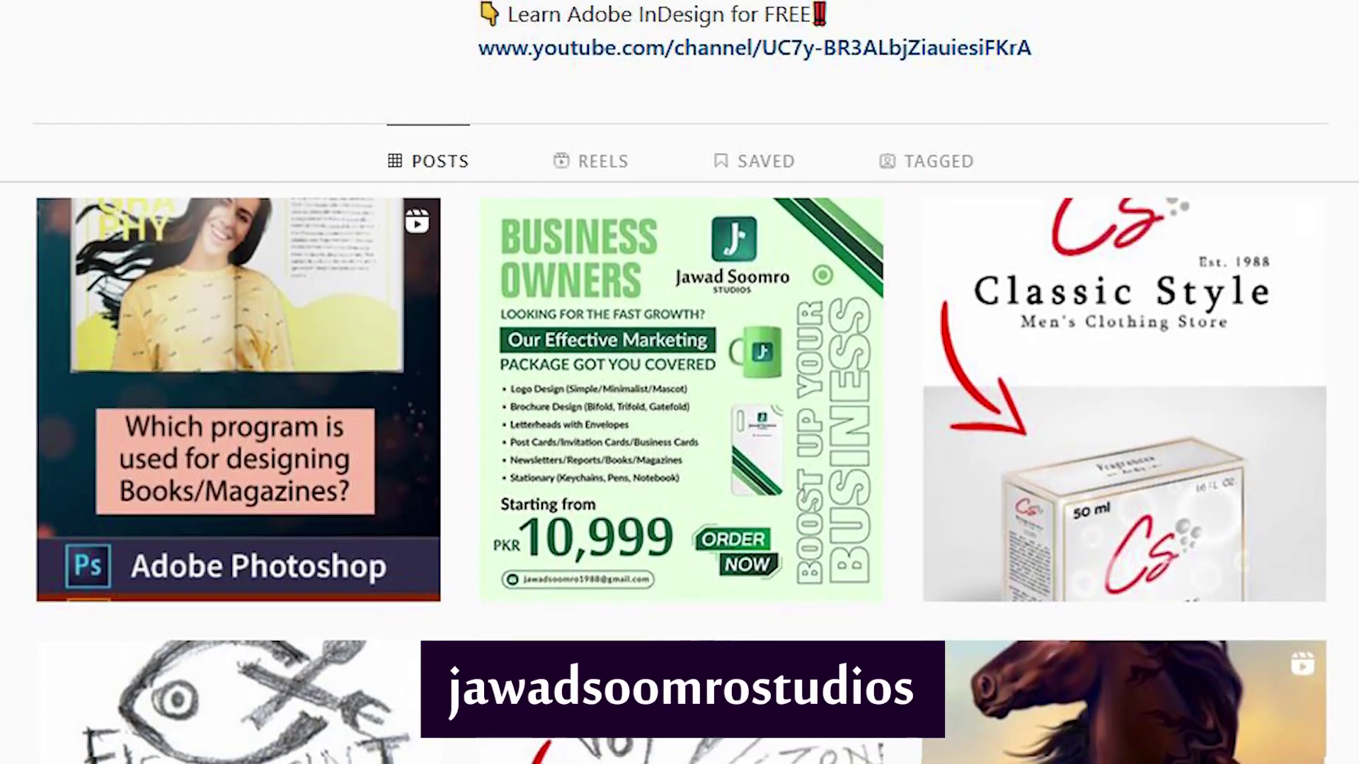
scroll(679, 382, "up", 3)
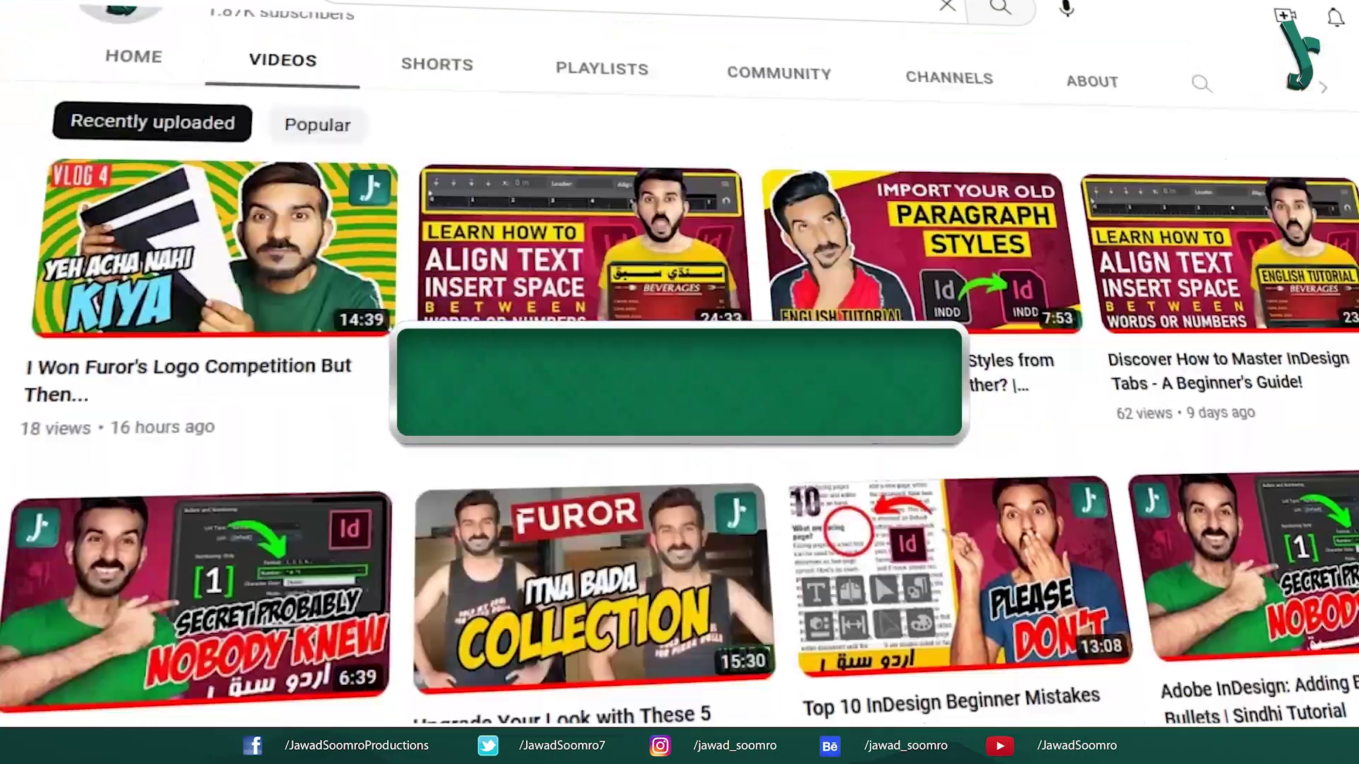
scroll(679, 425, "down", 3)
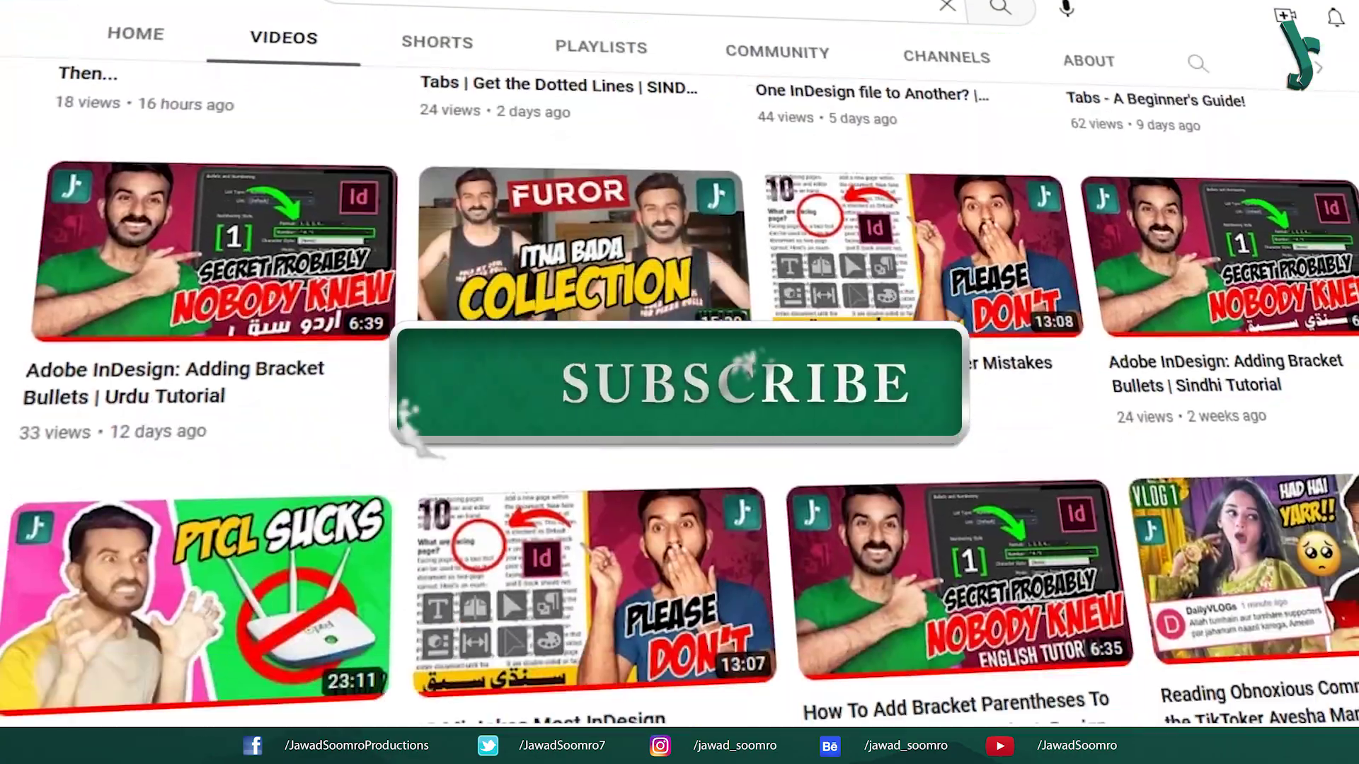
scroll(680, 424, "down", 3)
scroll(680, 426, "down", 3)
scroll(680, 425, "down", 3)
scroll(726, 470, "down", 3)
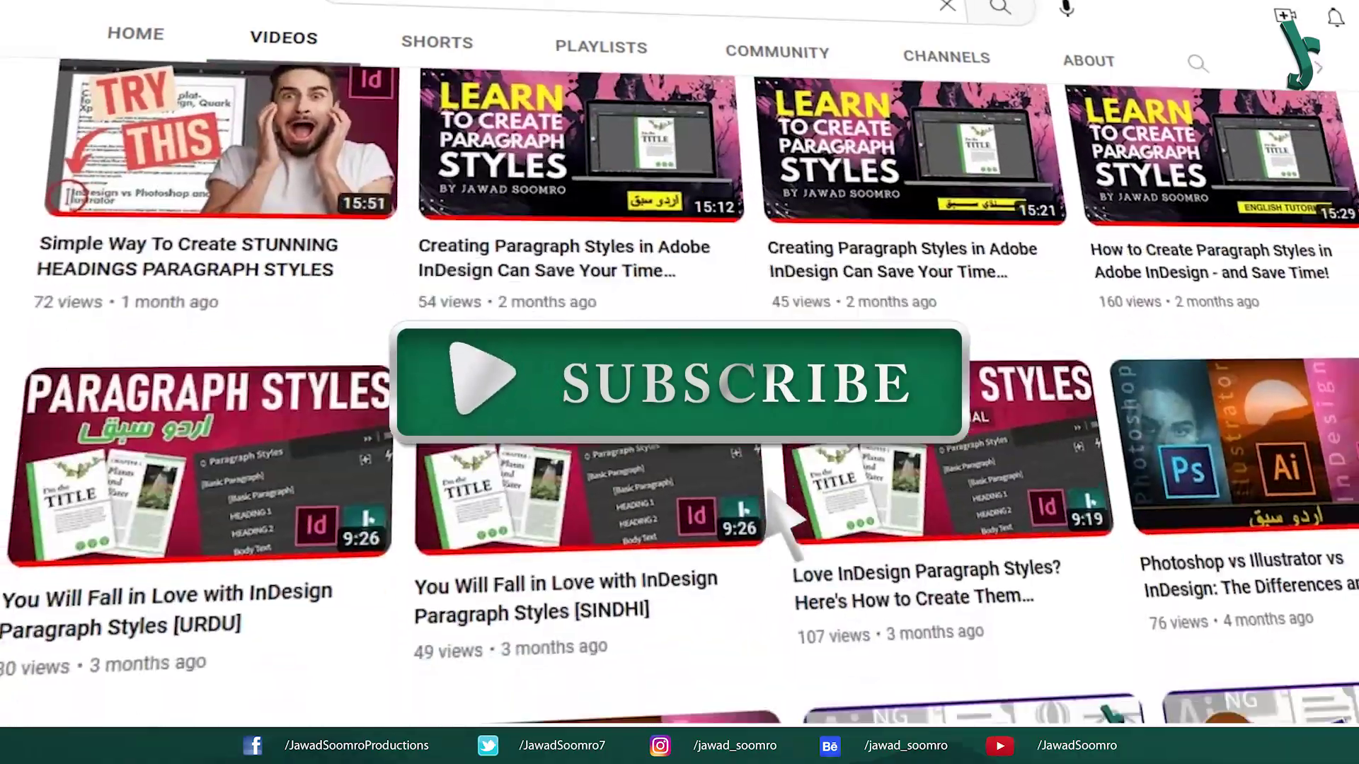
scroll(725, 470, "down", 2)
scroll(744, 478, "down", 3)
scroll(768, 488, "down", 3)
scroll(767, 491, "down", 3)
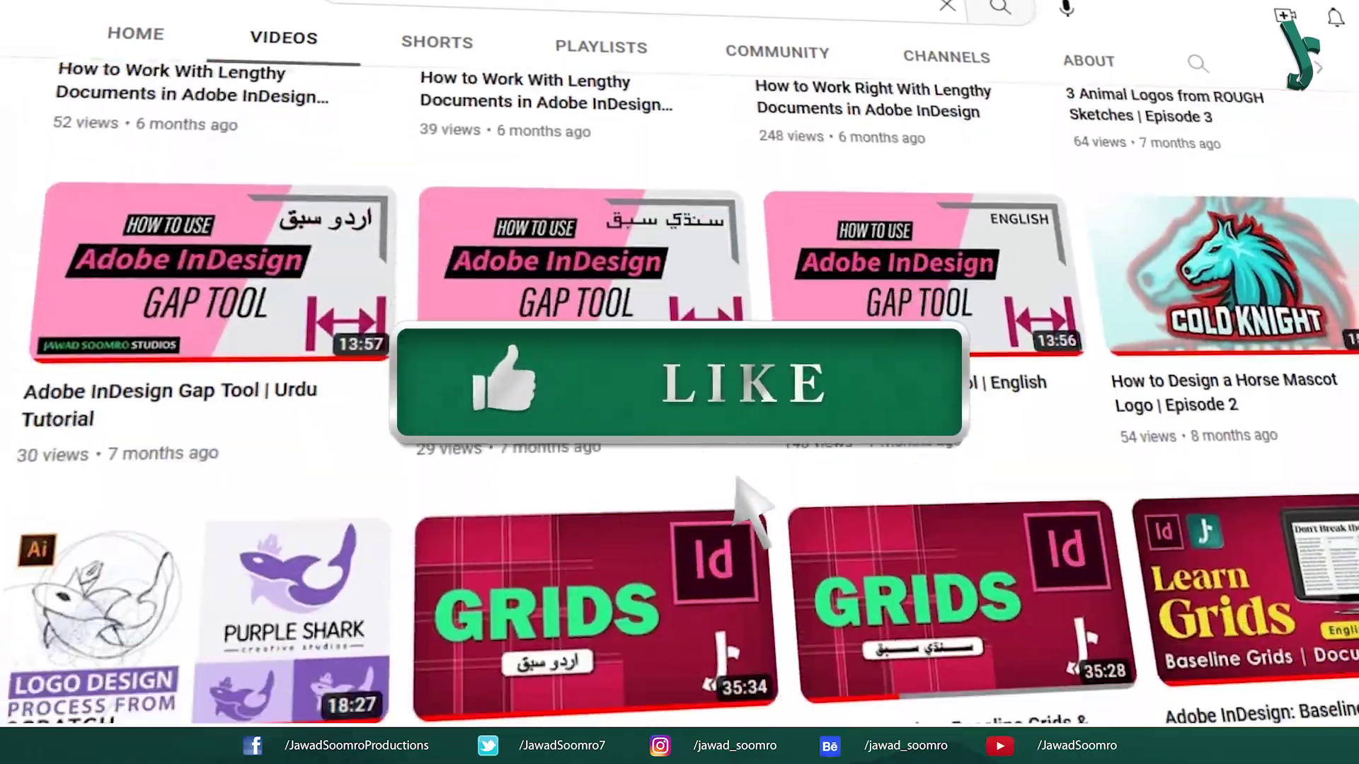
scroll(766, 491, "down", 3)
scroll(767, 490, "down", 4)
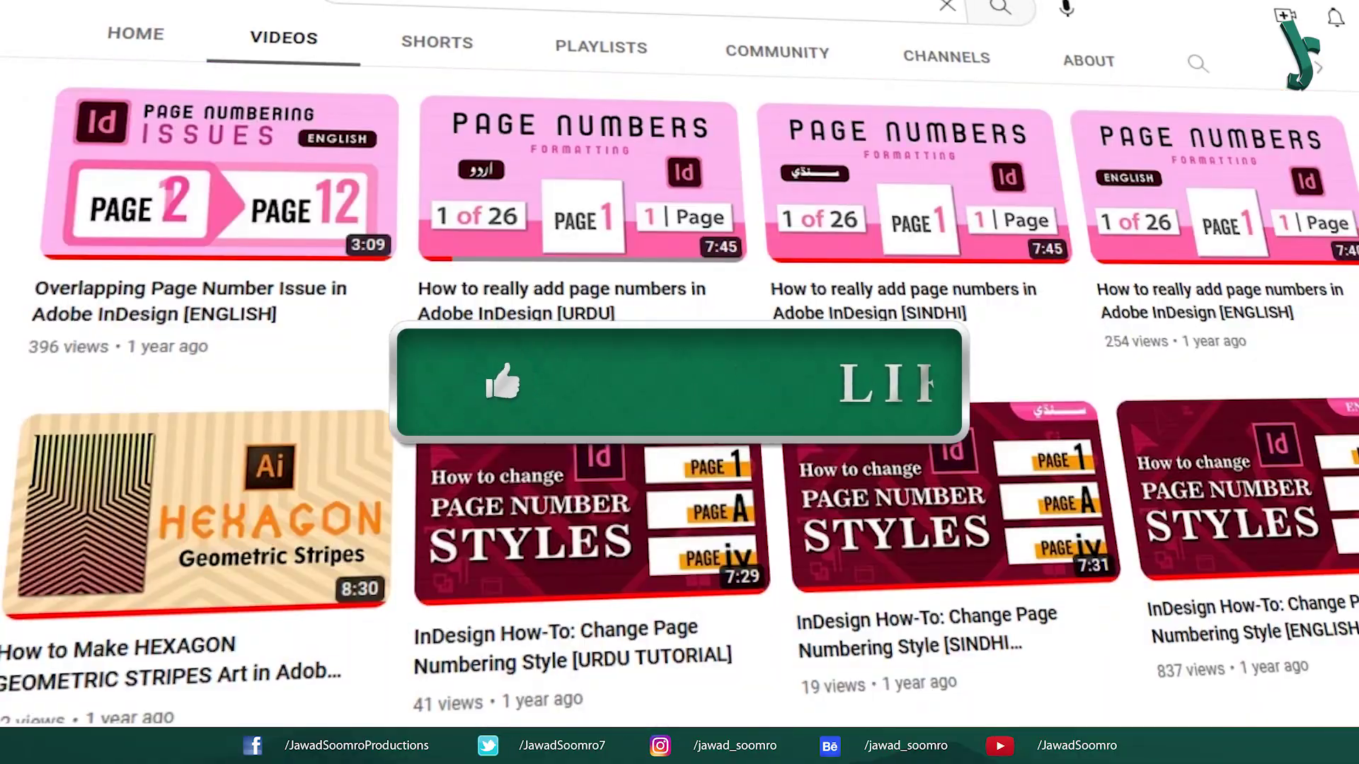